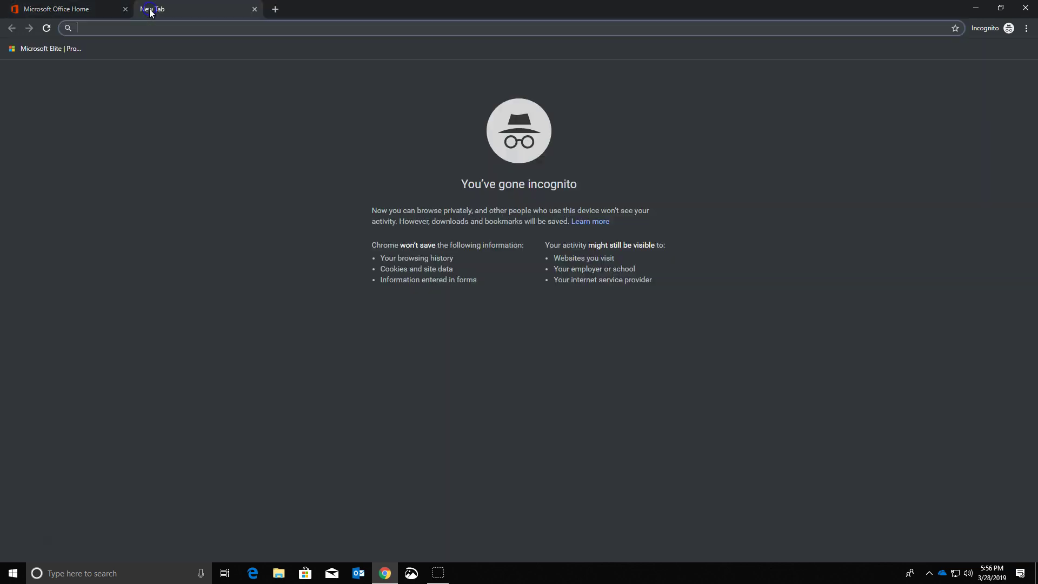
left_click(91, 13)
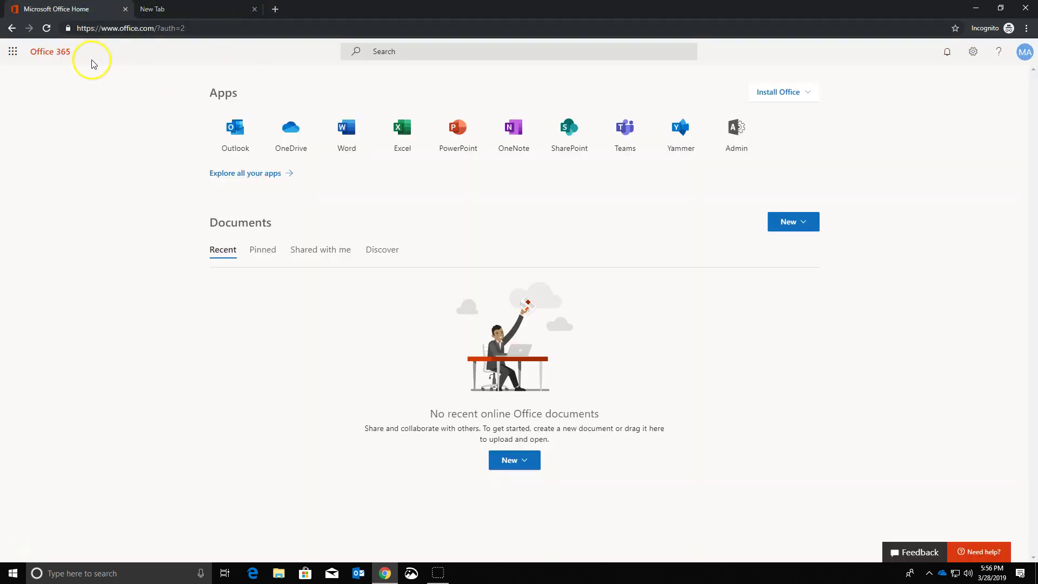
left_click(208, 10)
left_click(124, 26)
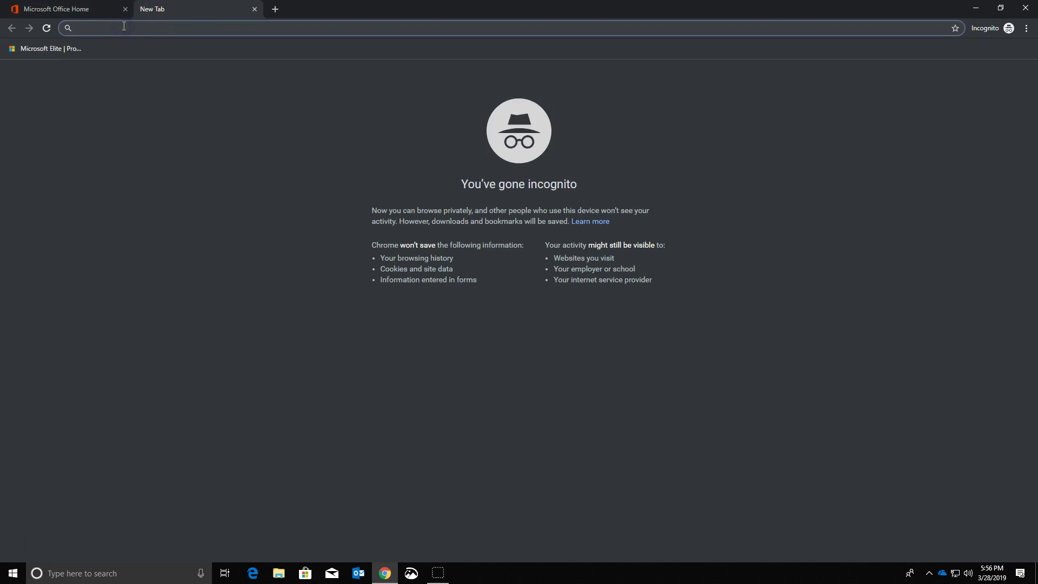
type("http://aka.ms/GetCL")
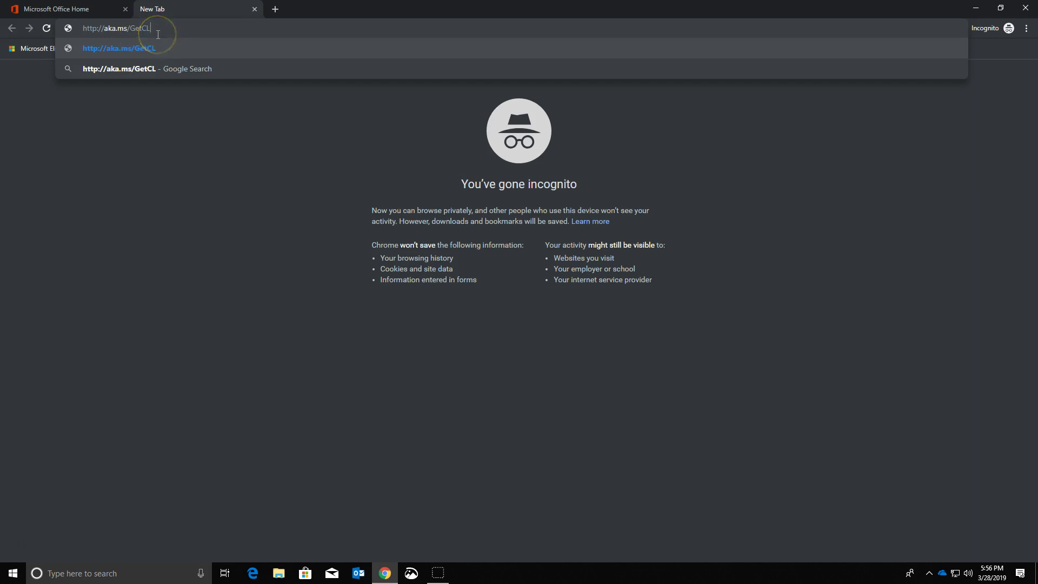
key("Return")
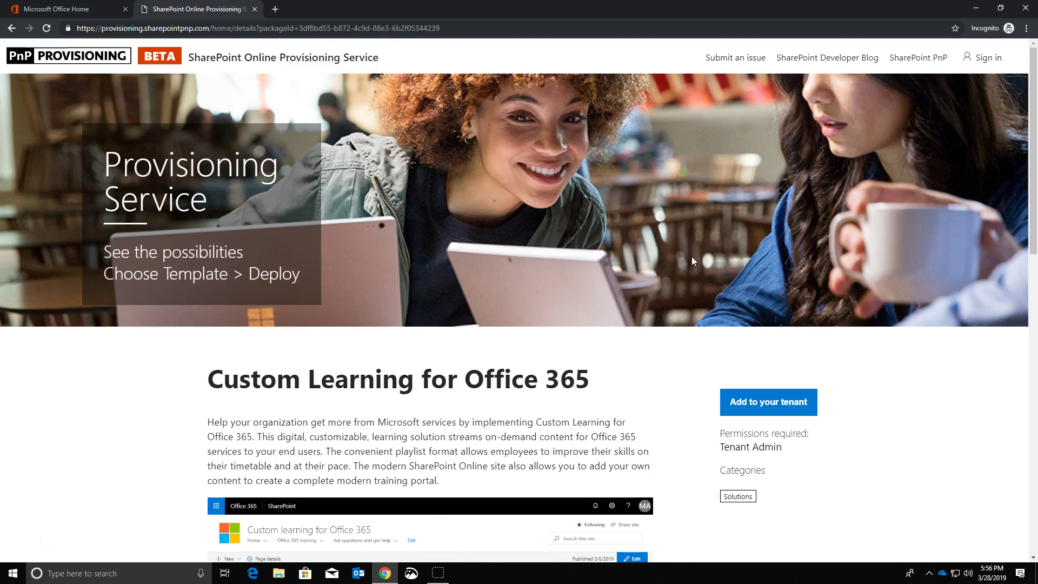
- Review the prerequisites on the Custom Learning for Office 365 page, especially the tenant App Catalog requirement
scroll(692, 258, "down", 1)
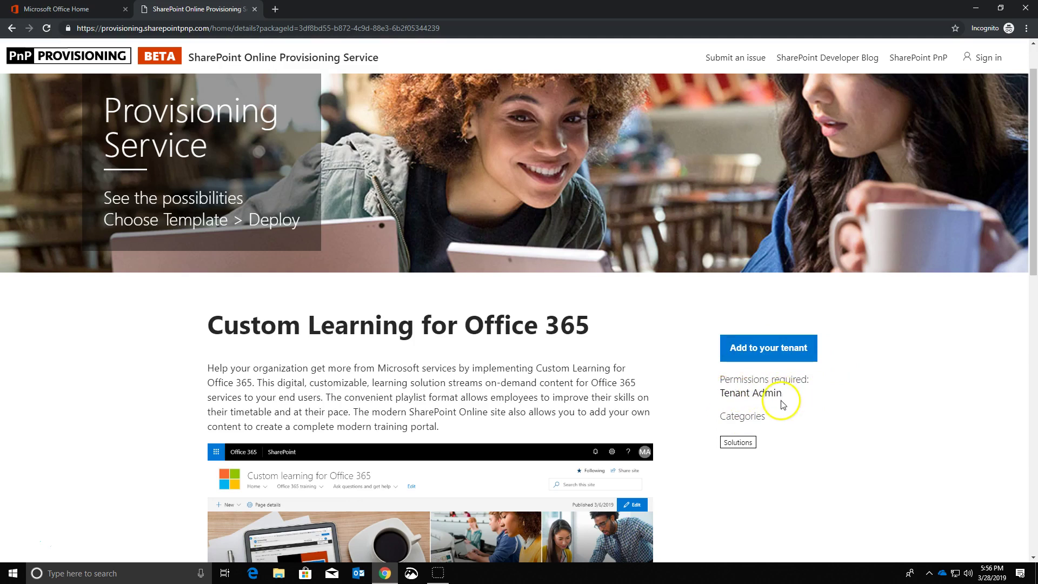
left_click_drag(1034, 100, 1033, 393)
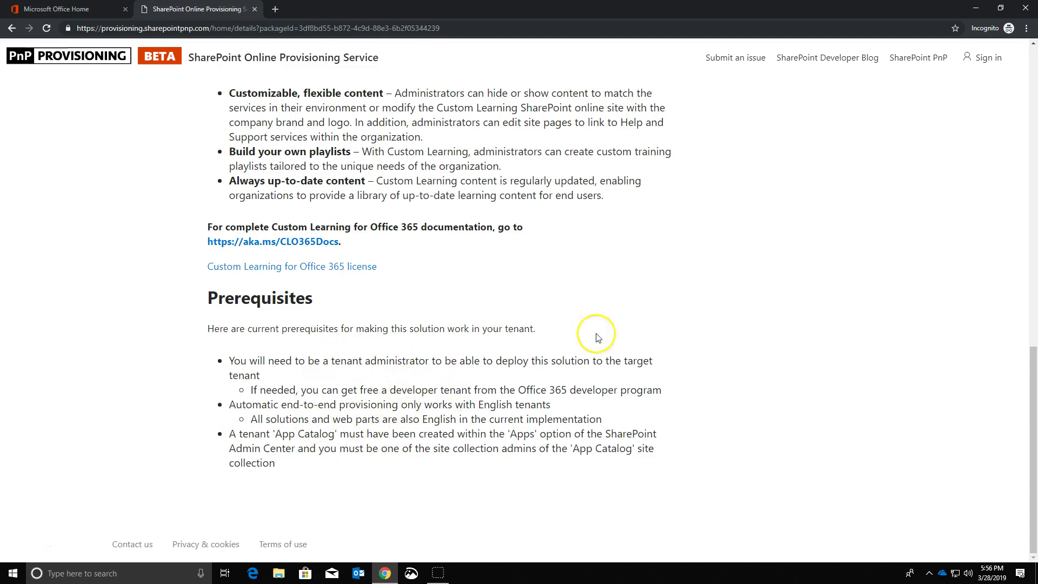
left_click_drag(243, 434, 667, 463)
left_click(773, 397)
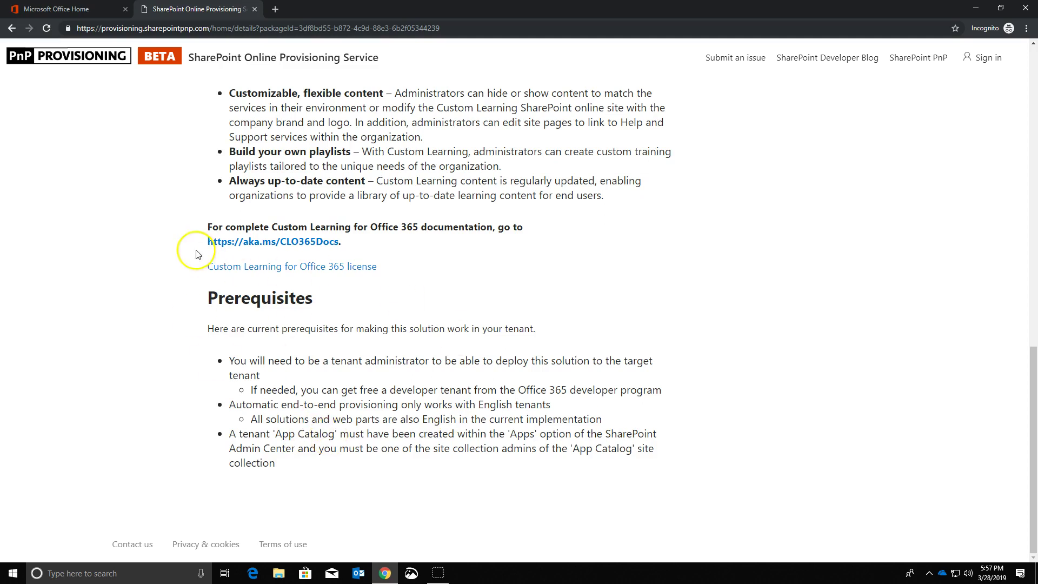
- Open the Microsoft 365 admin center from the Office 365 home page and dismiss the feedback survey and introductory overlay
left_click(72, 10)
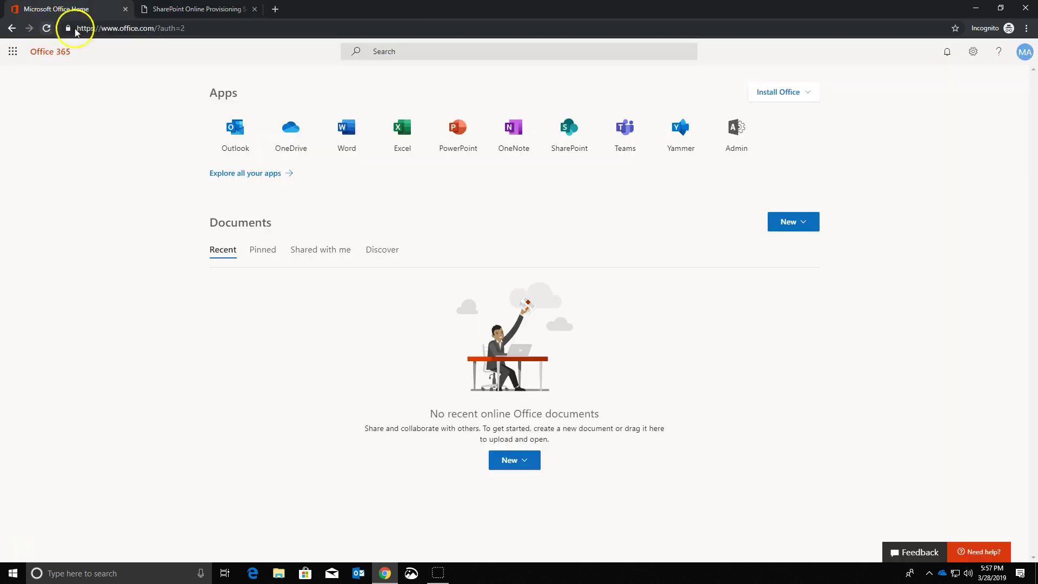
left_click(742, 135)
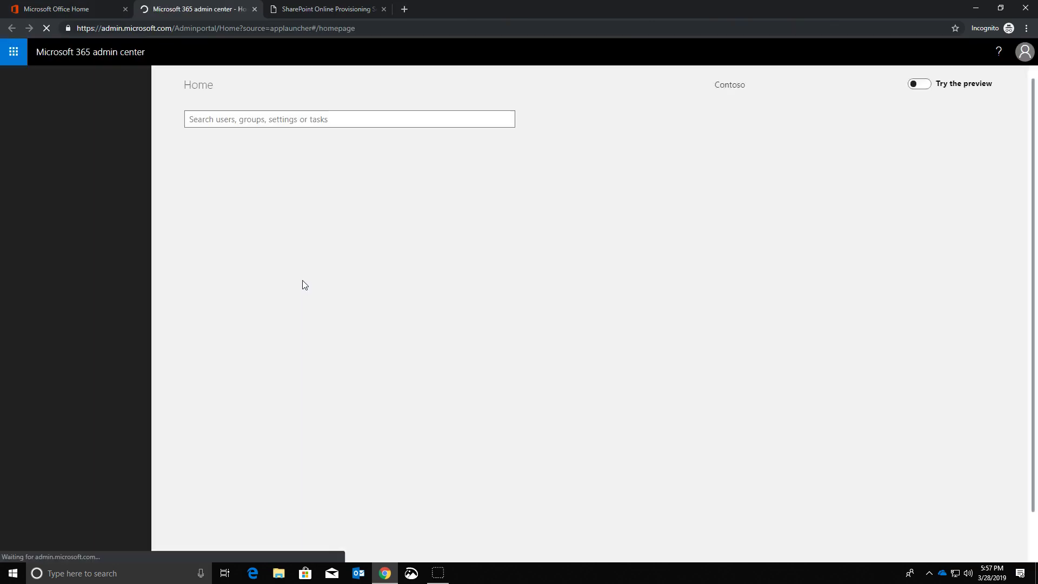
left_click(559, 372)
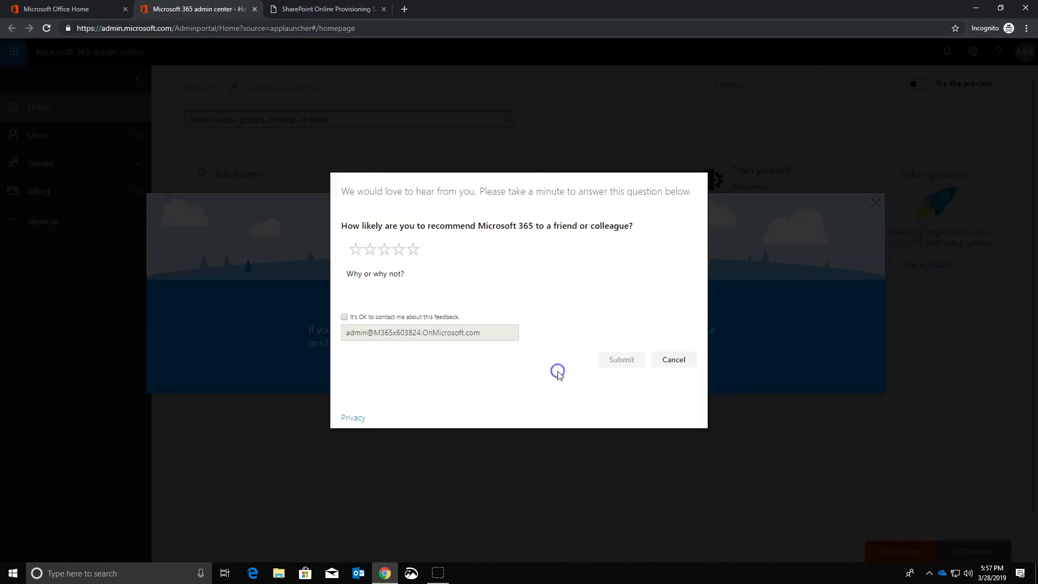
left_click(676, 361)
left_click(575, 375)
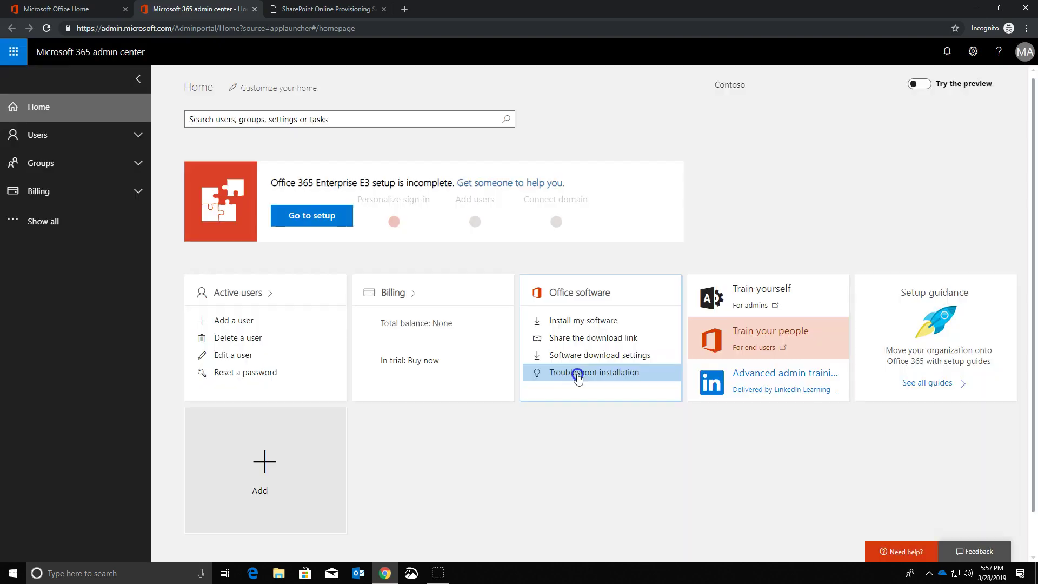
- Go through the SharePoint admin center to the apps page of the Classic SharePoint admin center
left_click(54, 224)
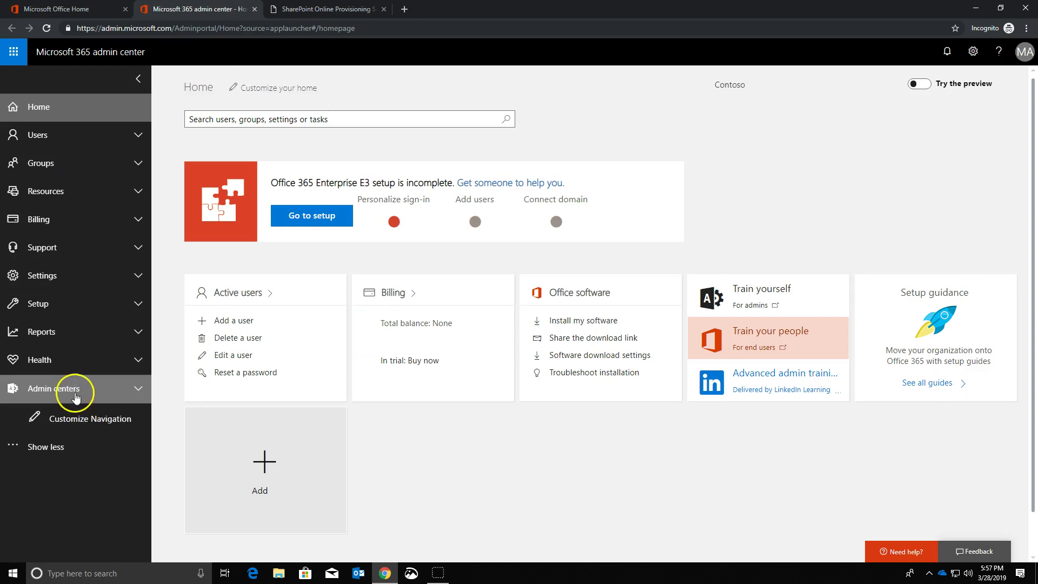
left_click(75, 396)
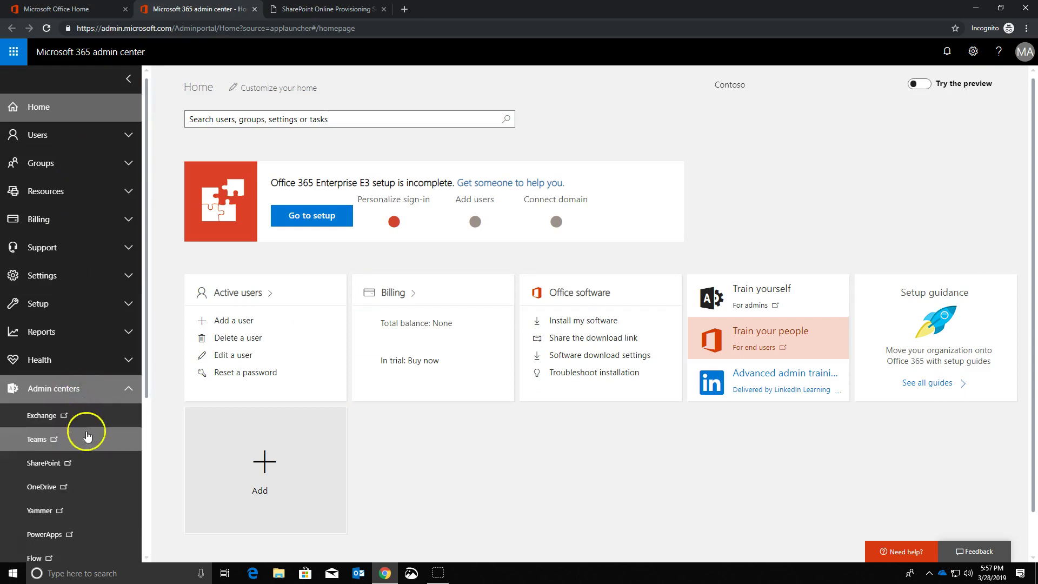
left_click(44, 466)
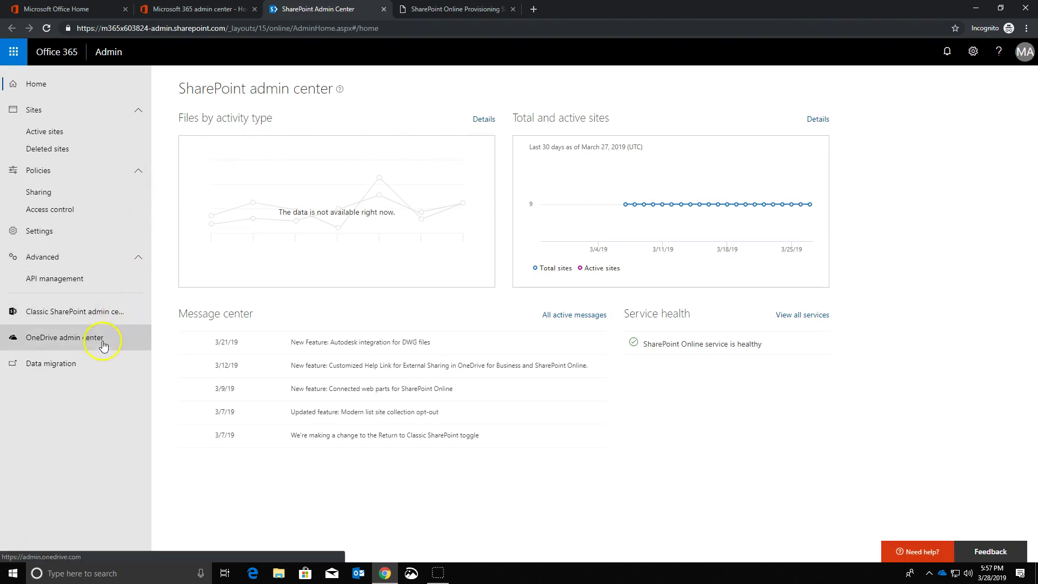
left_click(85, 312)
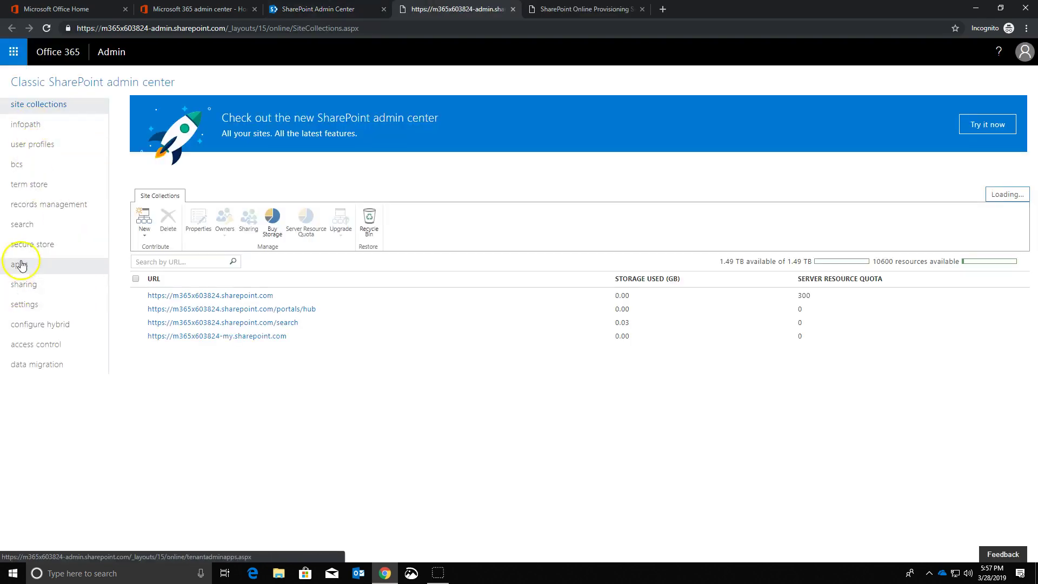
left_click(20, 265)
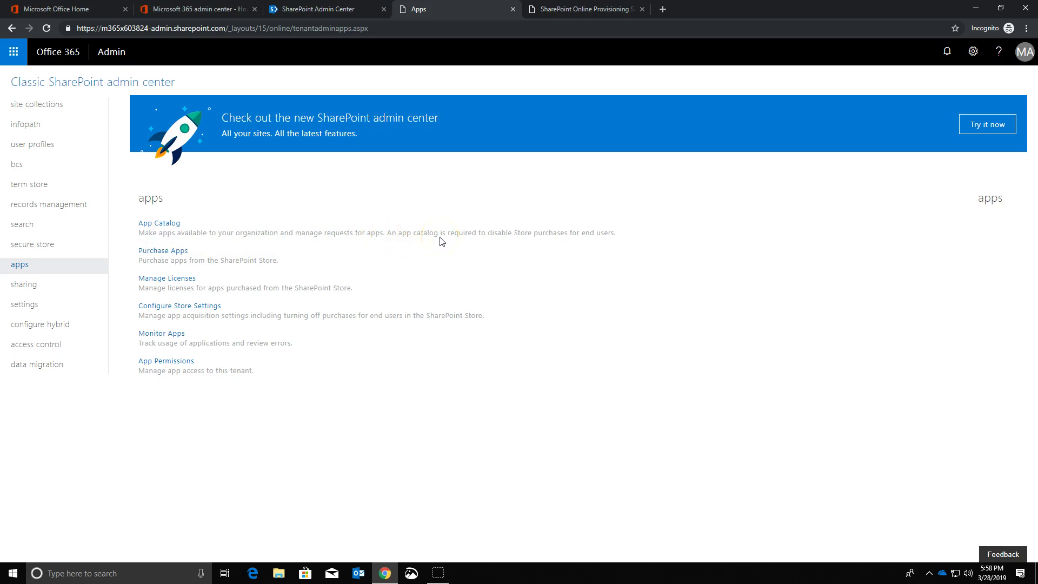
- Start a new app catalog site titled App Catalog with the web site address ending in /sites/app
left_click(151, 224)
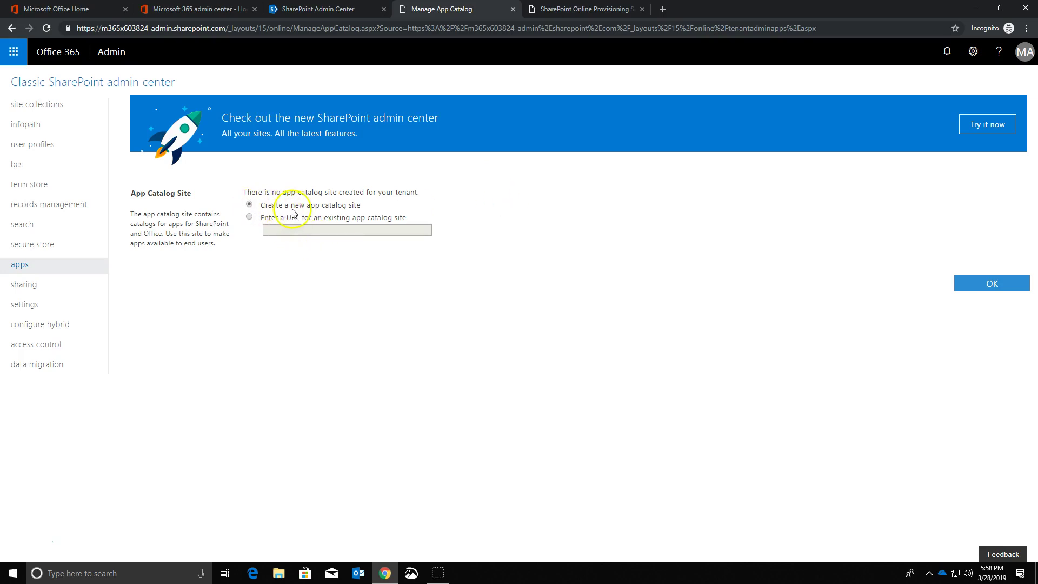
left_click(995, 282)
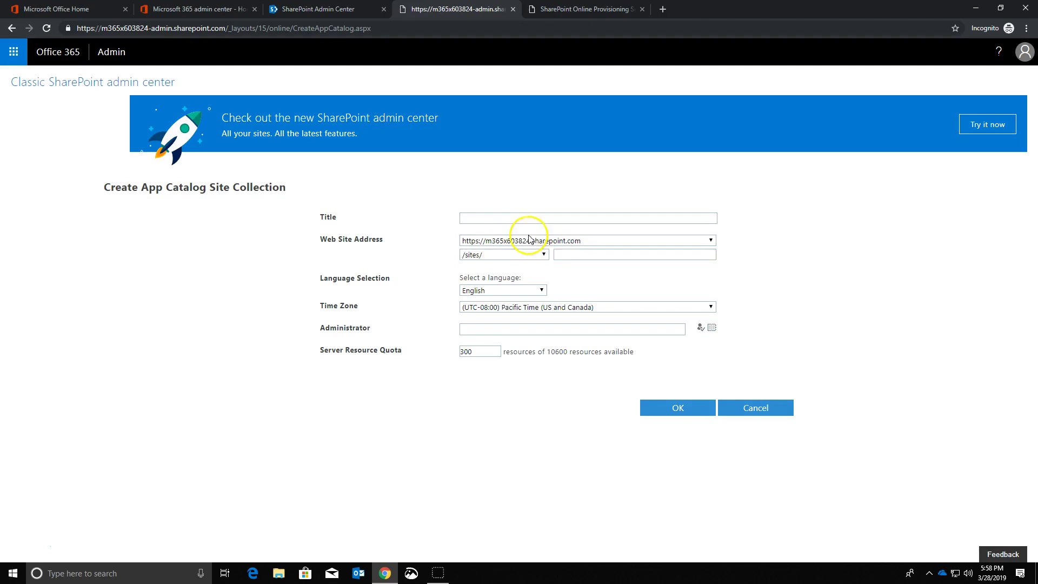
left_click(483, 218)
type("App Catalog")
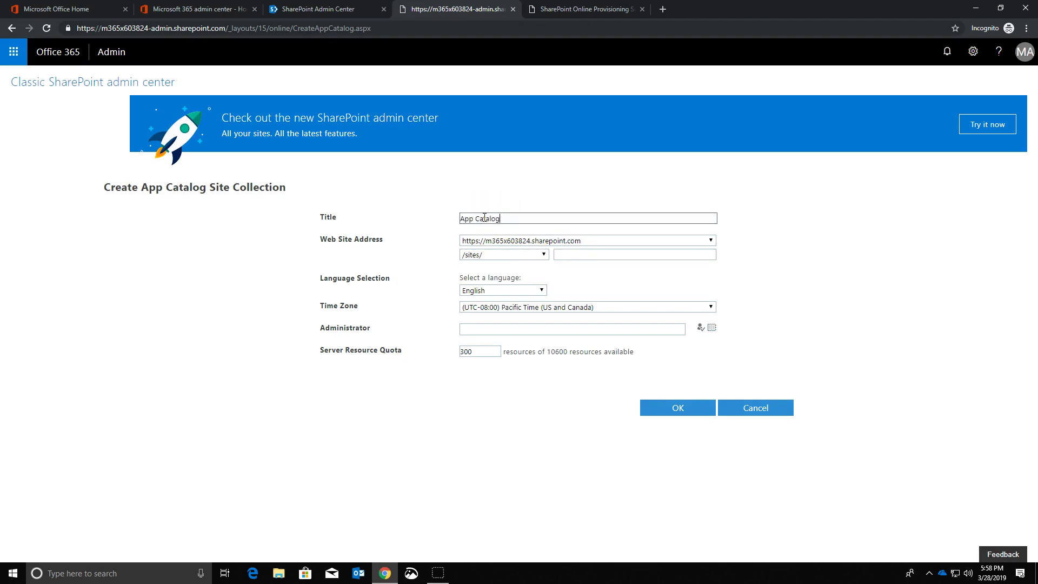
left_click(576, 253)
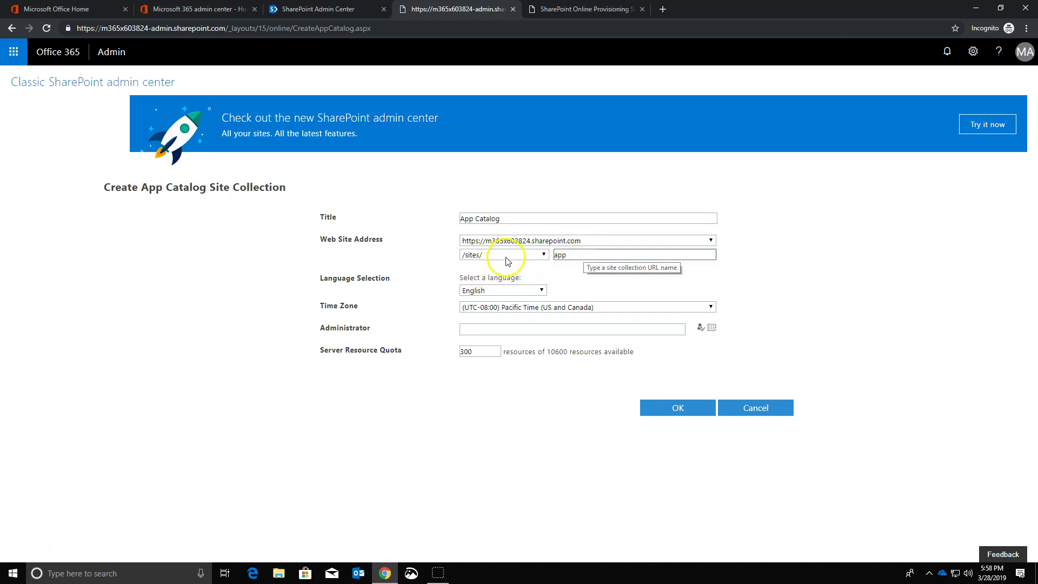
- Set the time zone to (UTC-05:00) Eastern Time (US and Canada), assign the admin account as administrator, and create the app catalog site
left_click(712, 309)
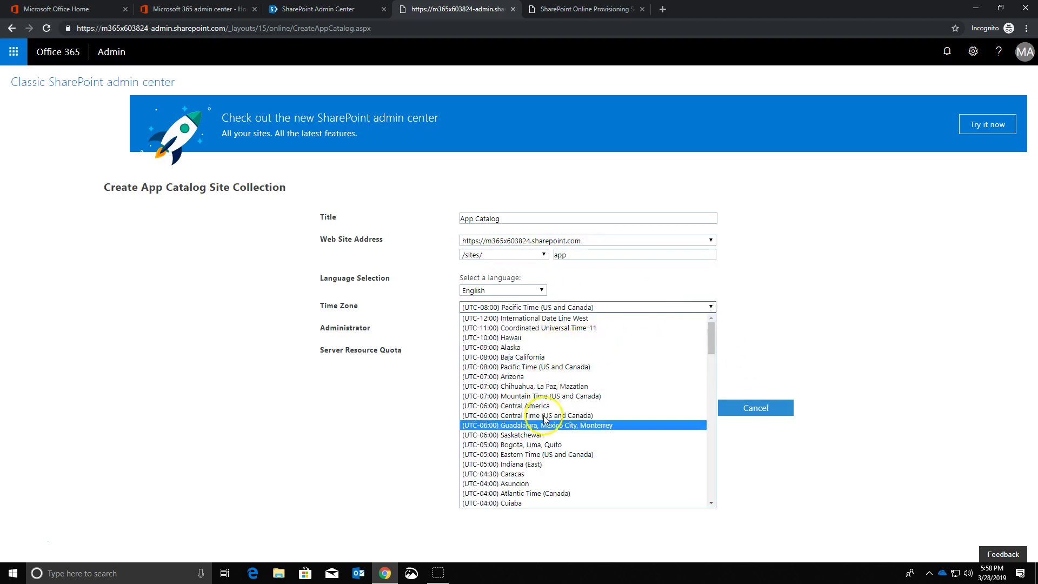
left_click(547, 455)
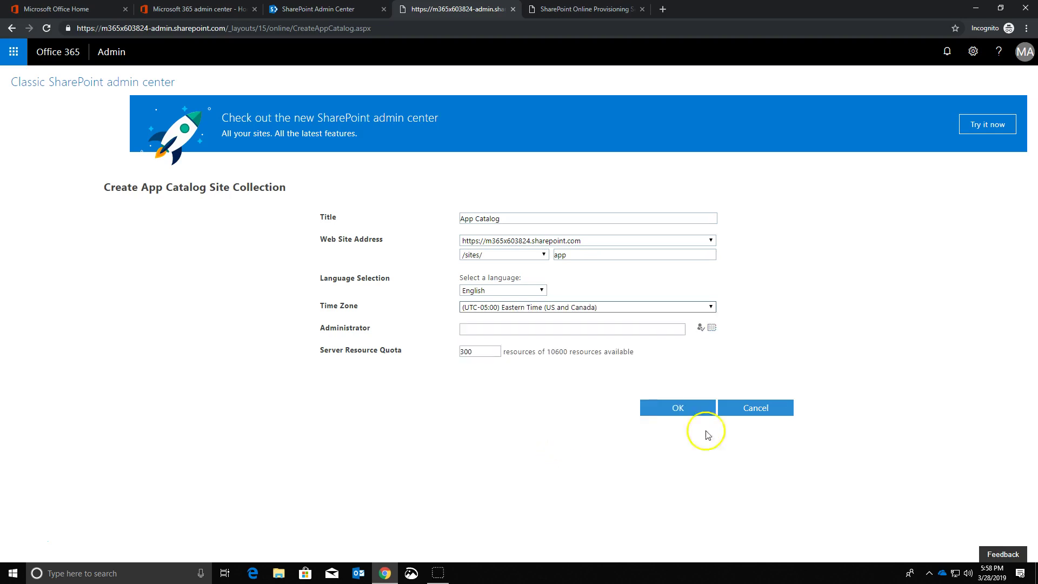
left_click(514, 330)
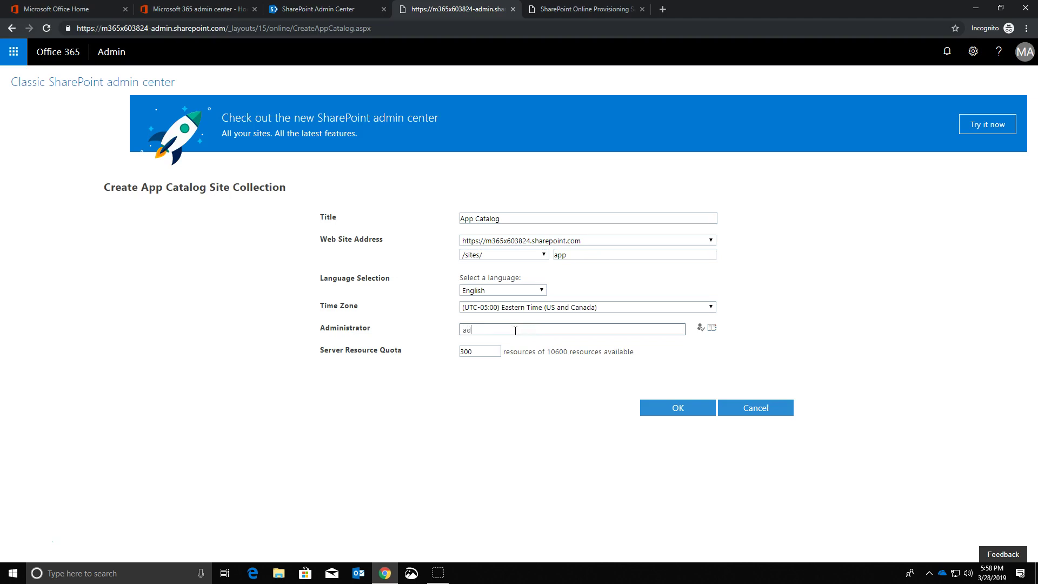
left_click(701, 327)
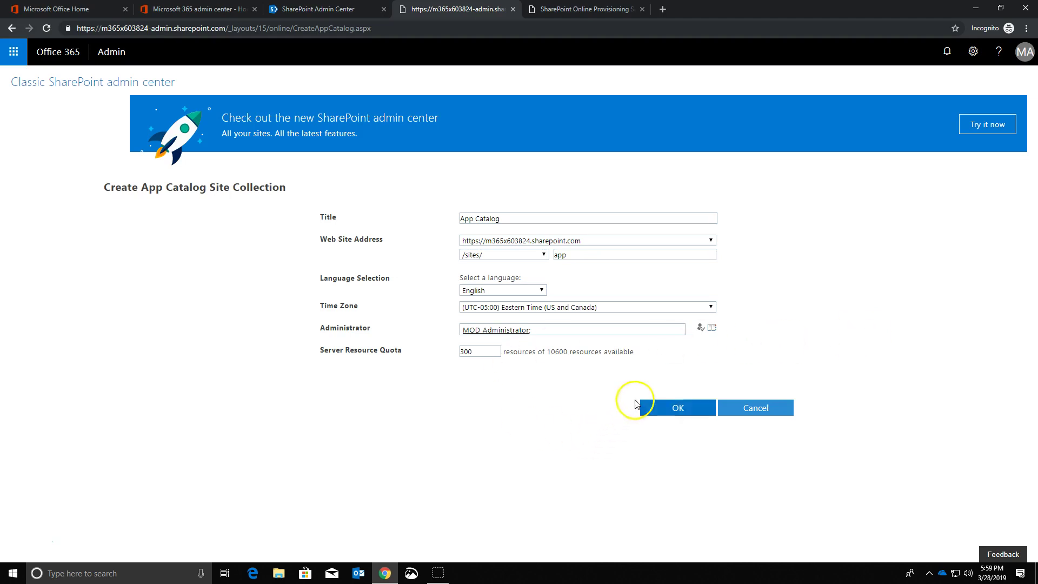
left_click(675, 409)
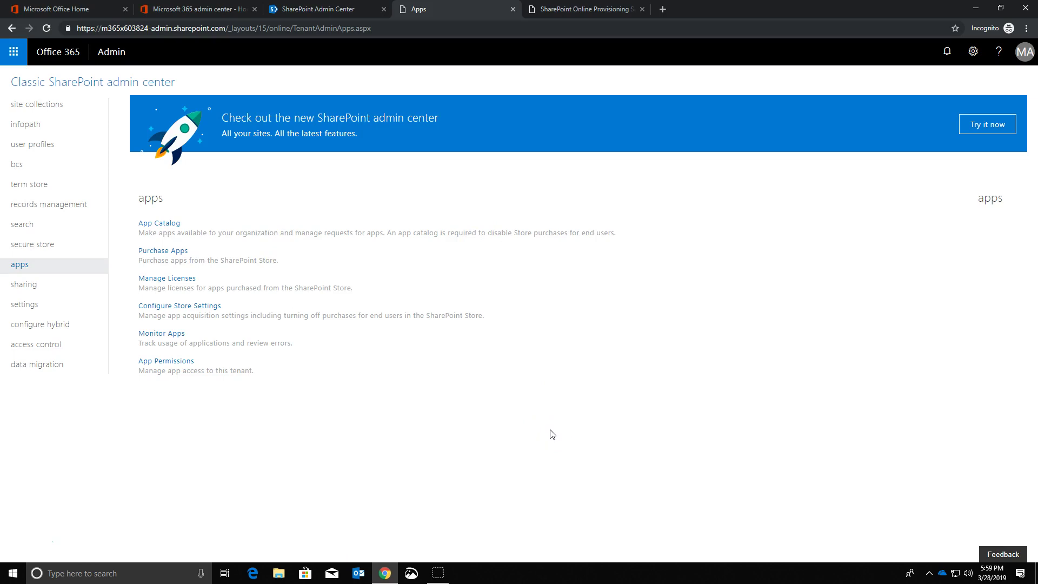
- Open the /sites/app site from the site collections list and view its Apps for SharePoint library
left_click(25, 108)
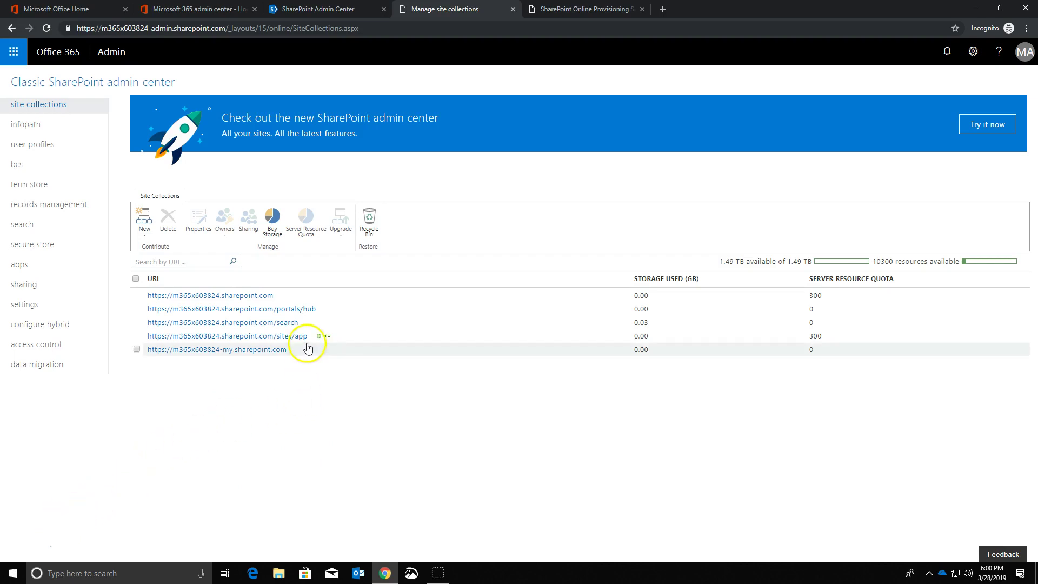
left_click(262, 342)
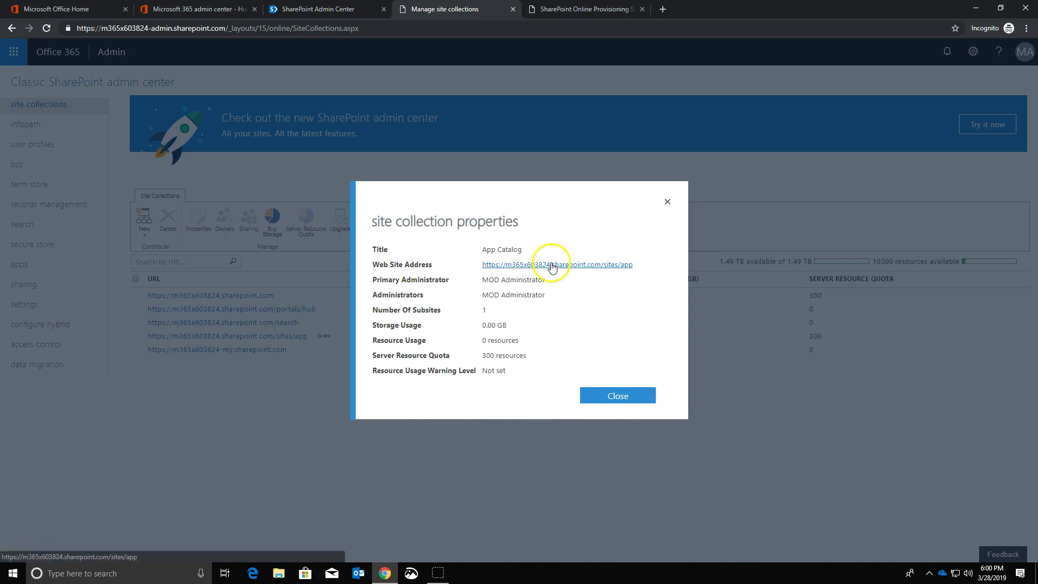
left_click(554, 264)
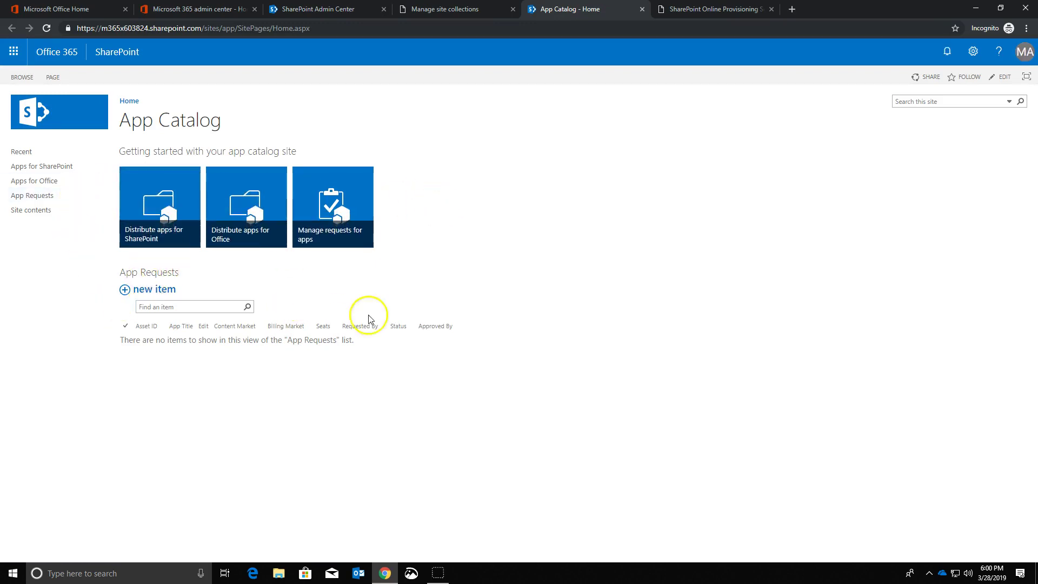
left_click(147, 195)
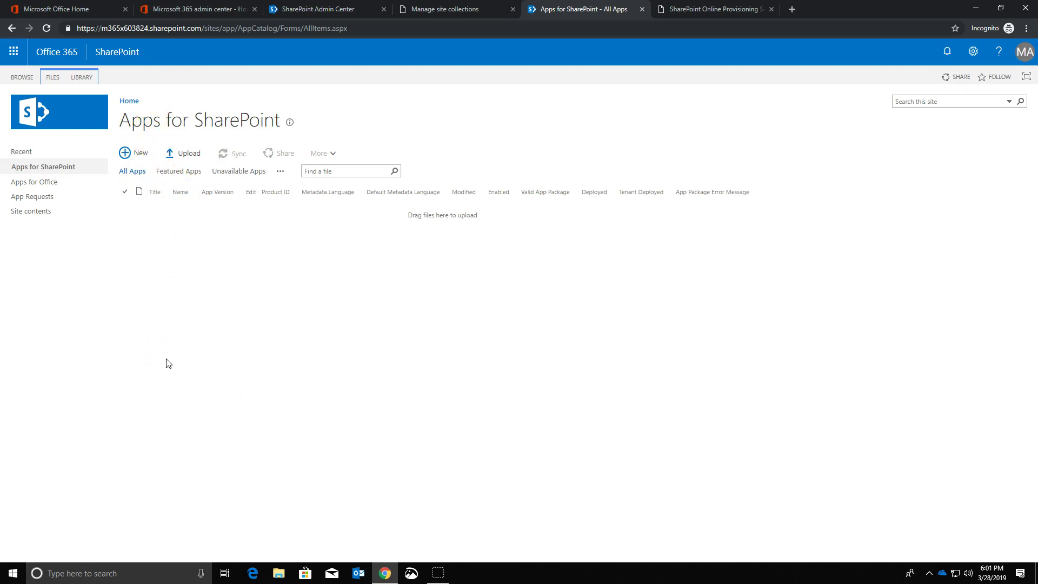
left_click(189, 239)
- Add Custom Learning for Office 365 to the tenant from its provisioning page, accepting the requested permissions with consent on behalf of the organization
left_click(712, 10)
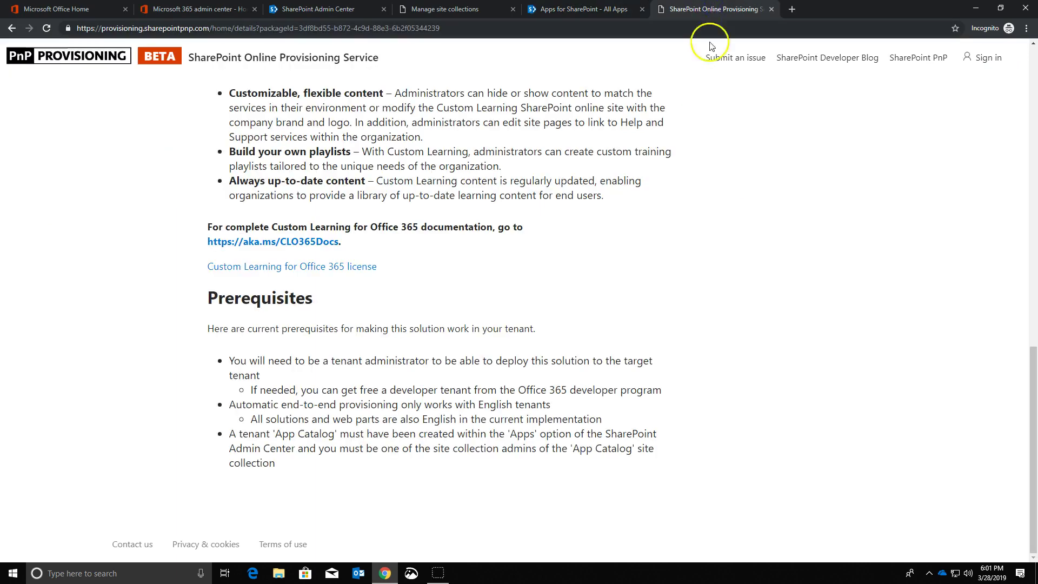
left_click(1032, 418)
left_click_drag(1032, 418, 1014, 54)
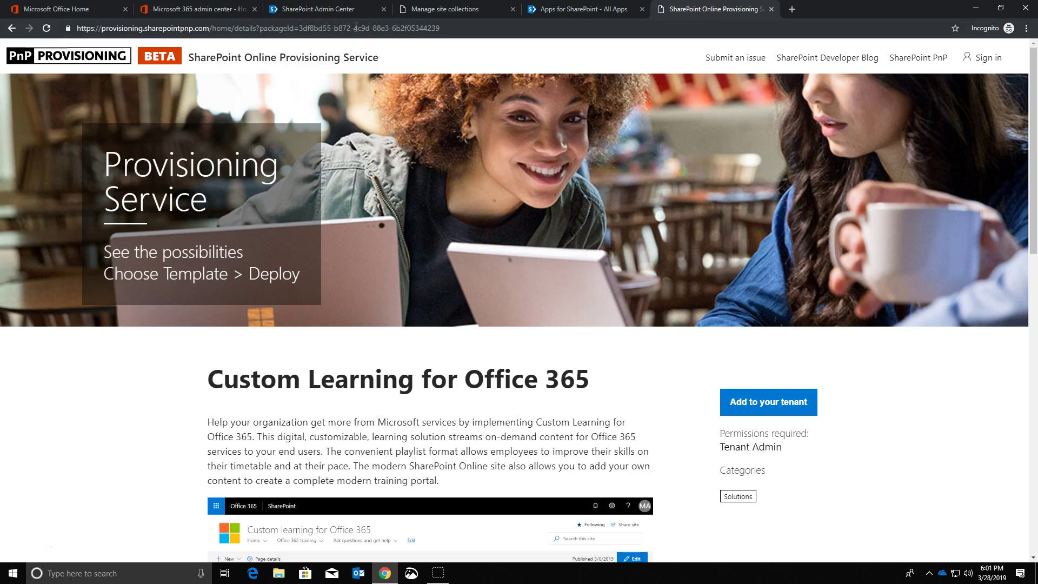
scroll(335, 357, "down", 2)
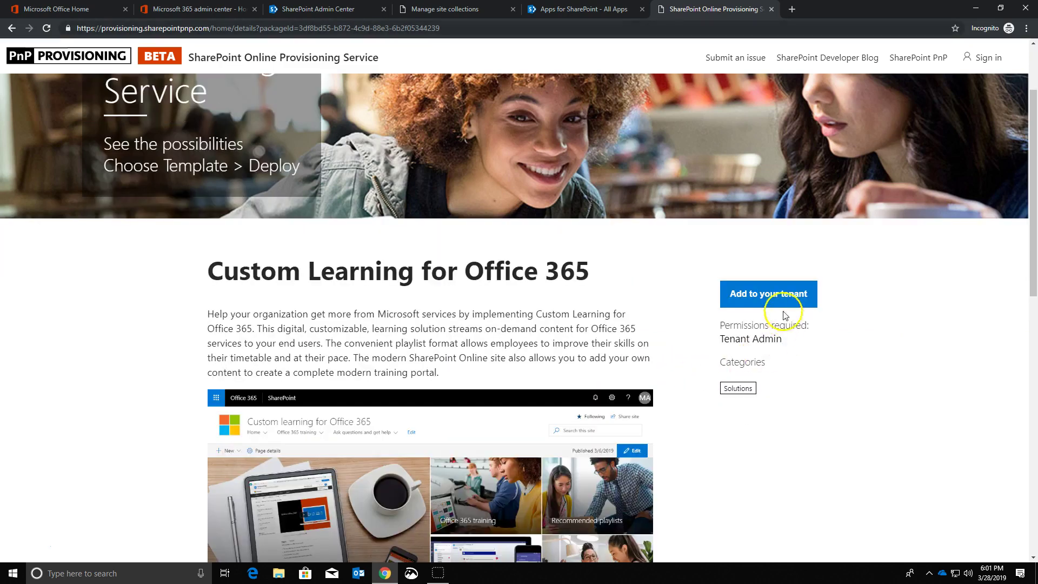
left_click(778, 294)
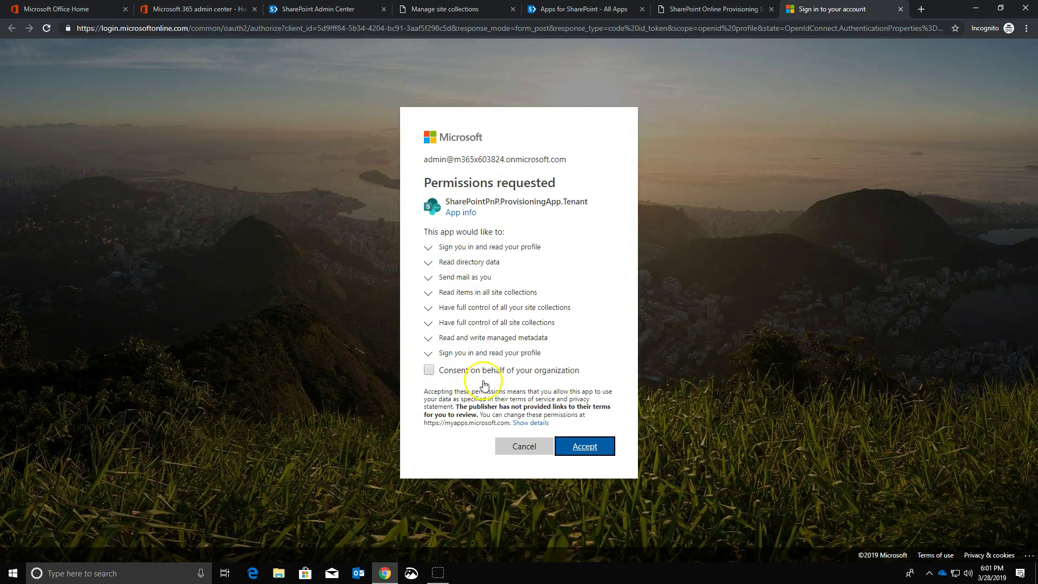
left_click(428, 370)
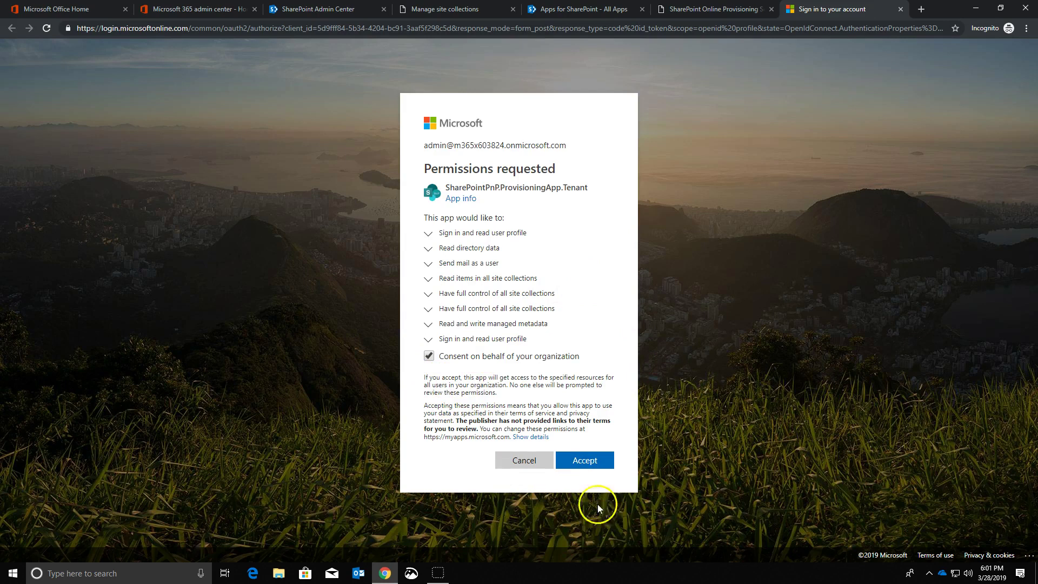
left_click(594, 462)
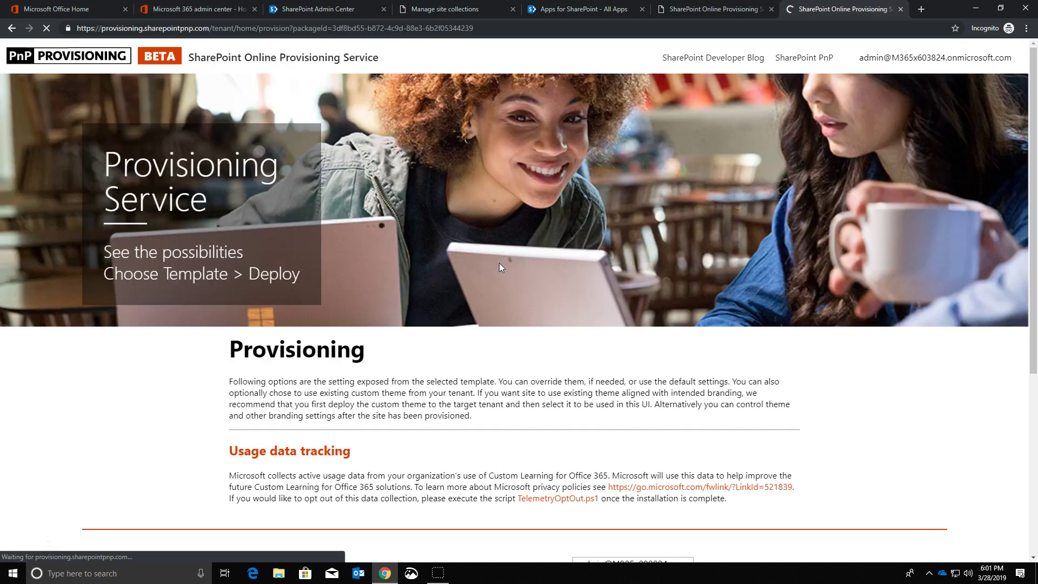
- Re-enter O365CL as the ending of the Office 365 Custom Learning site URL, giving /sites/O365CL
scroll(499, 266, "down", 4)
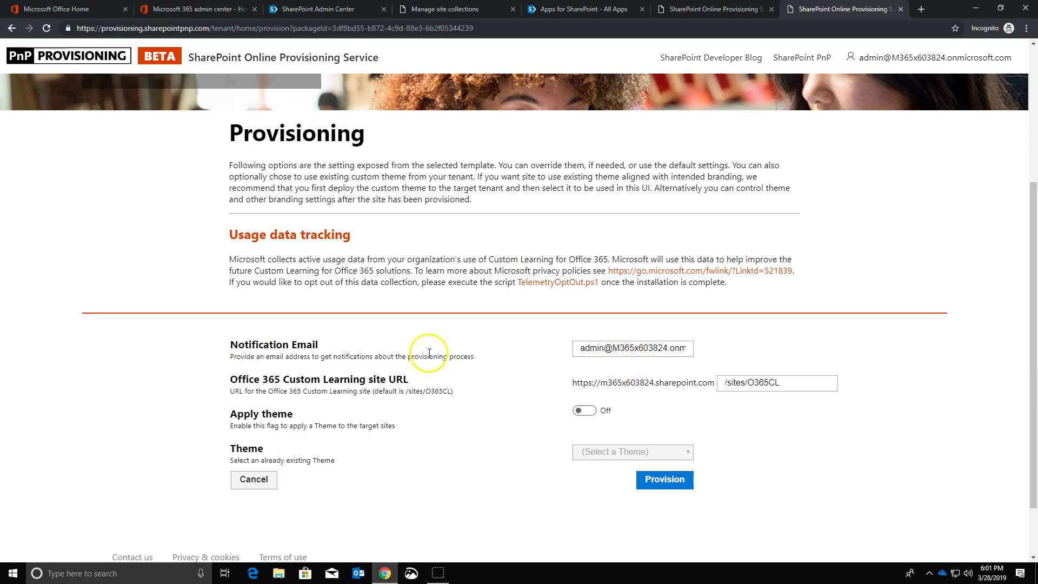
left_click(656, 350)
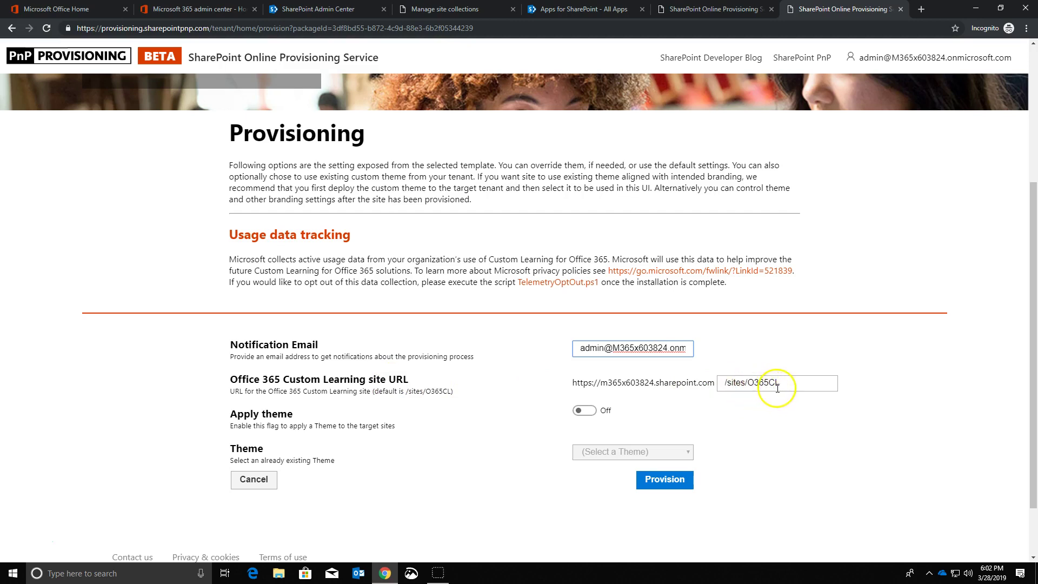
left_click_drag(746, 383, 804, 387)
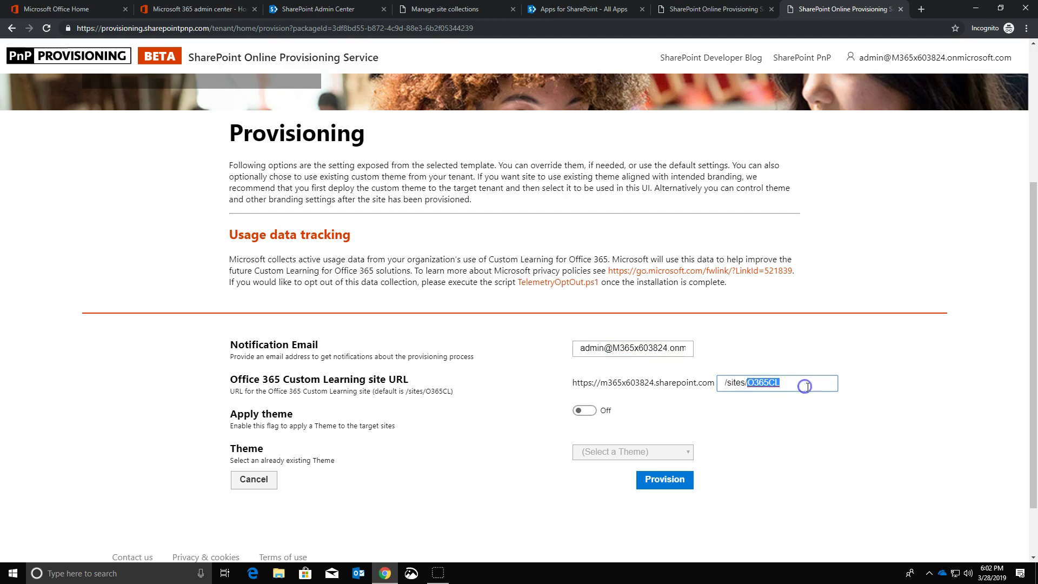
left_click(809, 388)
key("BackSpace")
key("BackSpace")
key("BackSpace")
key("BackSpace")
key("BackSpace")
key("BackSpace")
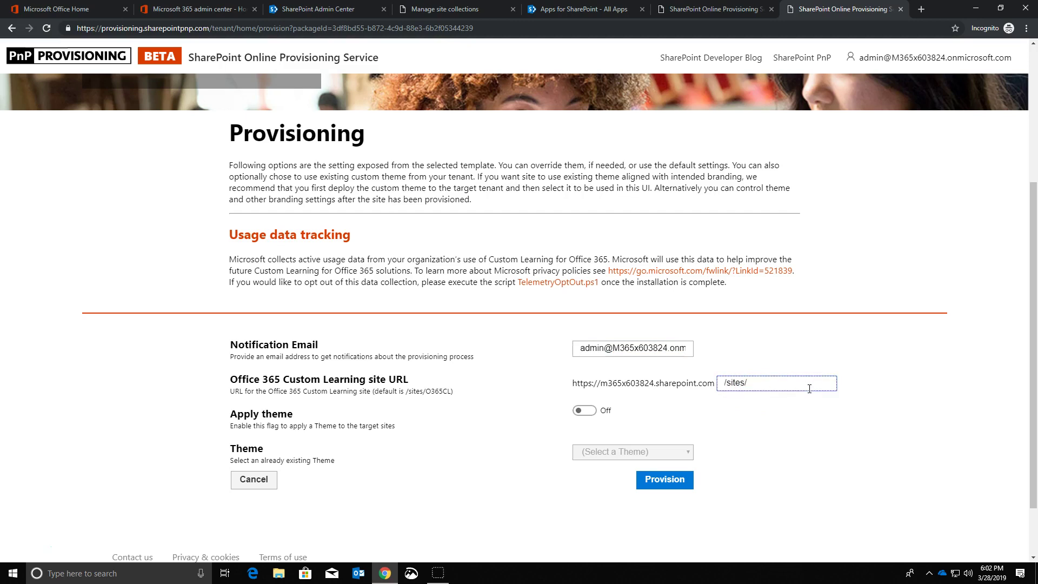
type("O365CL")
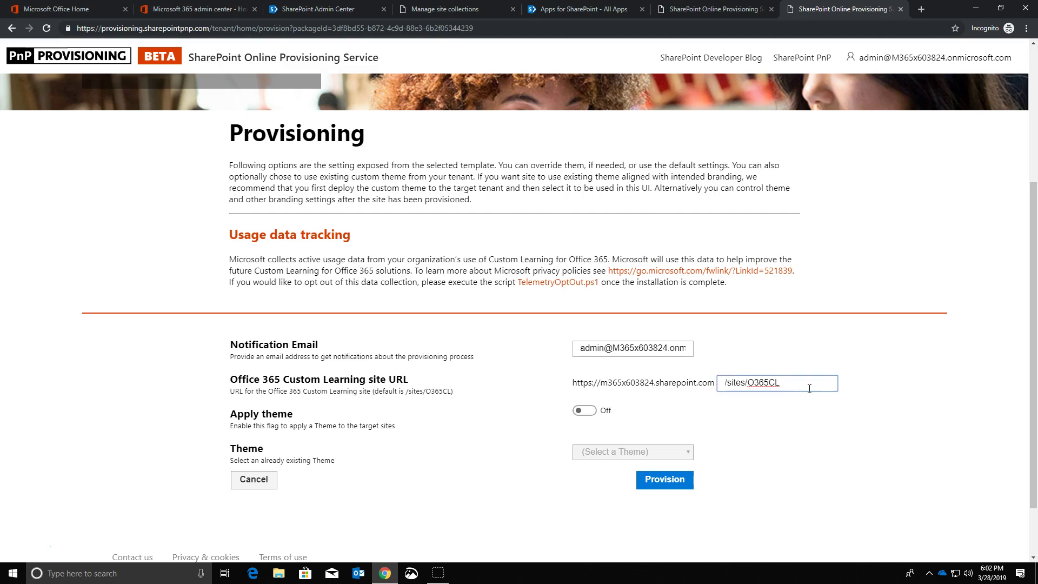
- Start provisioning Custom Learning for Office 365 to the chosen site URL, leaving Apply theme off
left_click(727, 389)
left_click(748, 382)
left_click(929, 265)
left_click(578, 383)
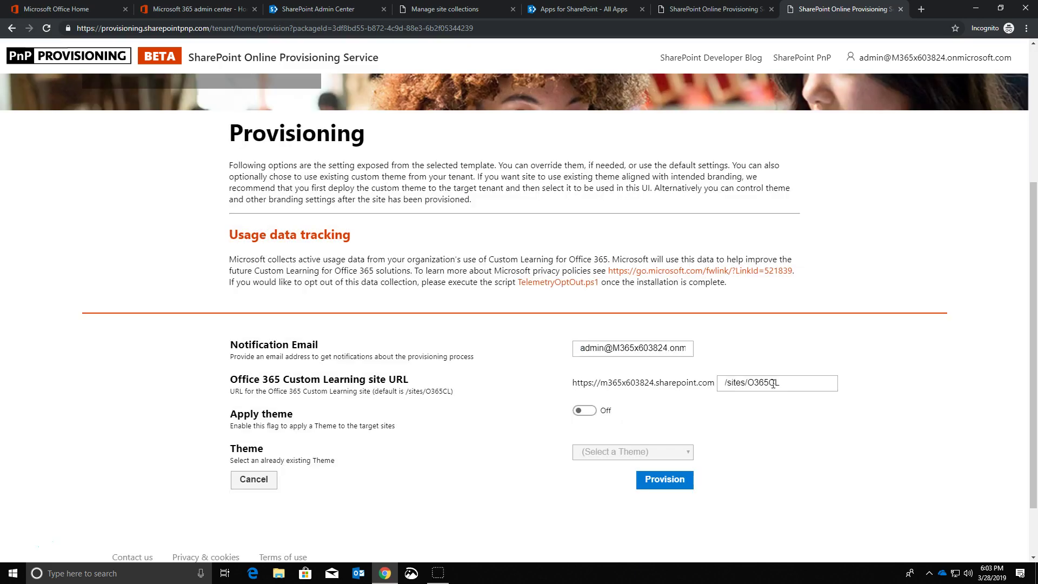
left_click(767, 381)
left_click(659, 480)
left_click(572, 362)
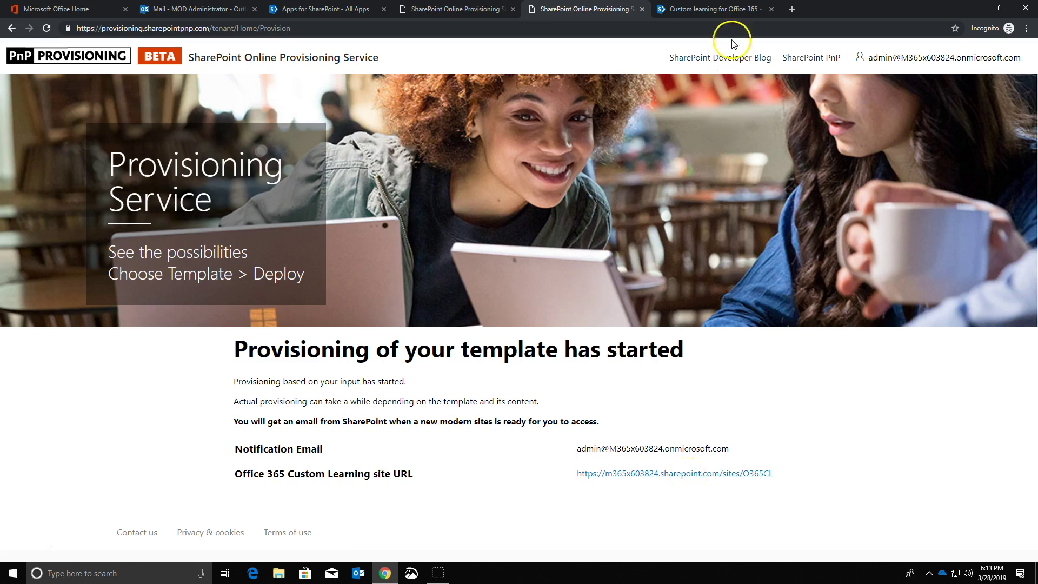
- Look over the home page of the new Custom learning for Office 365 site and reload it
left_click(729, 9)
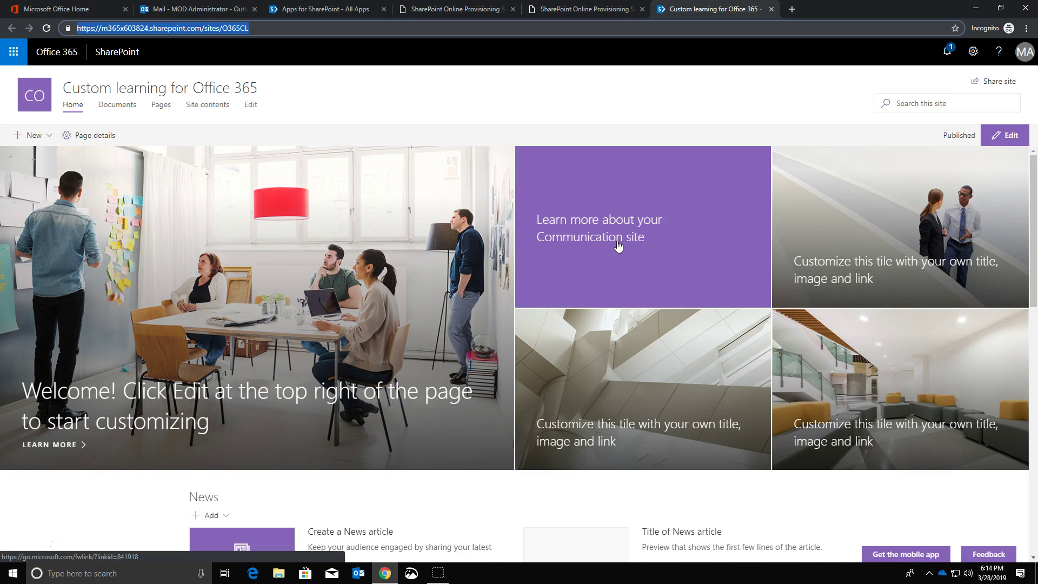
scroll(627, 246, "down", 10)
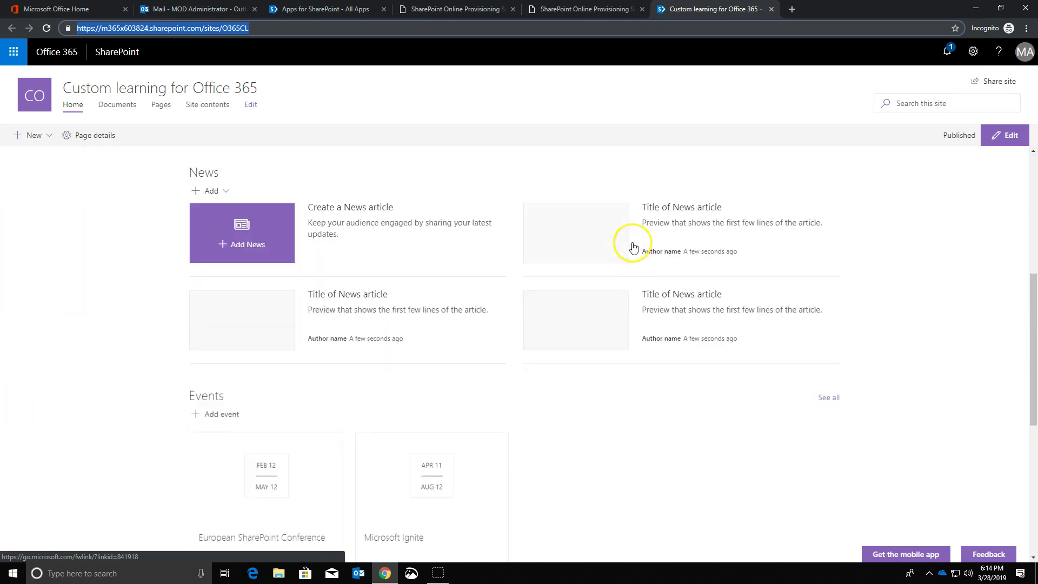
scroll(634, 248, "down", 3)
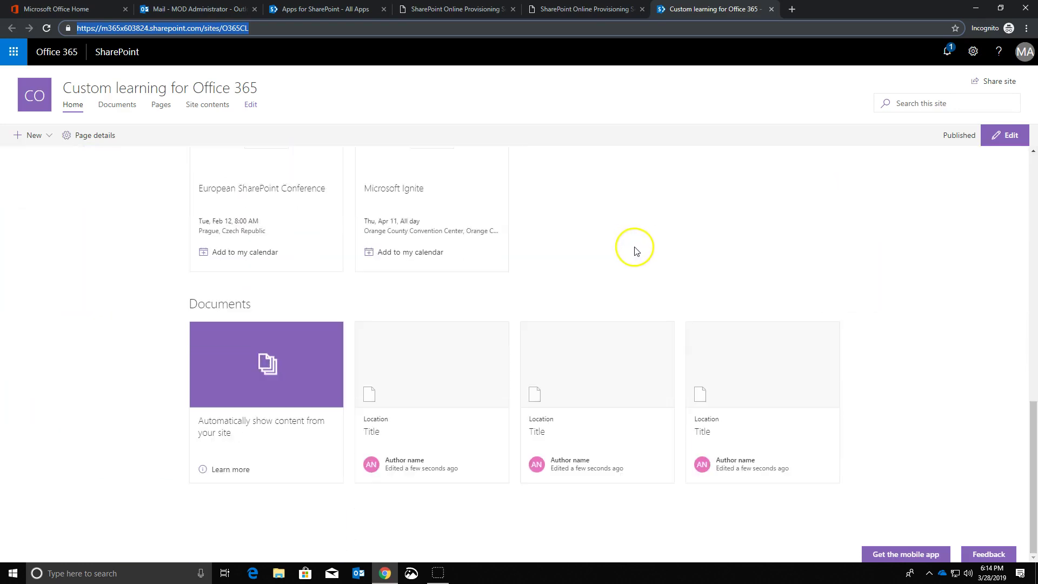
scroll(636, 249, "up", 13)
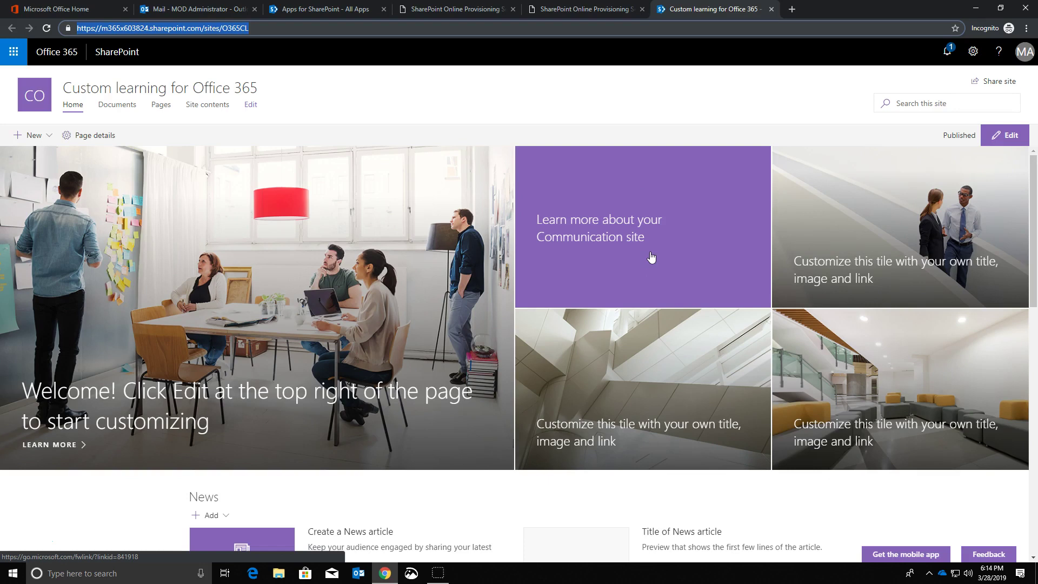
left_click(47, 29)
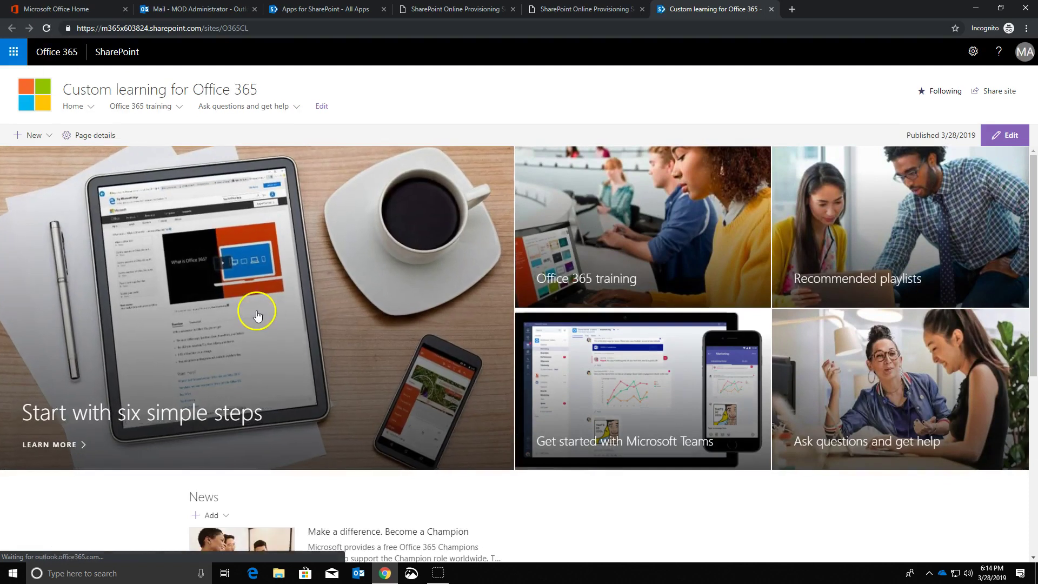
- Examine the reloaded home page's site navigation, tiles, News and Events sections
mouse_move(217, 110)
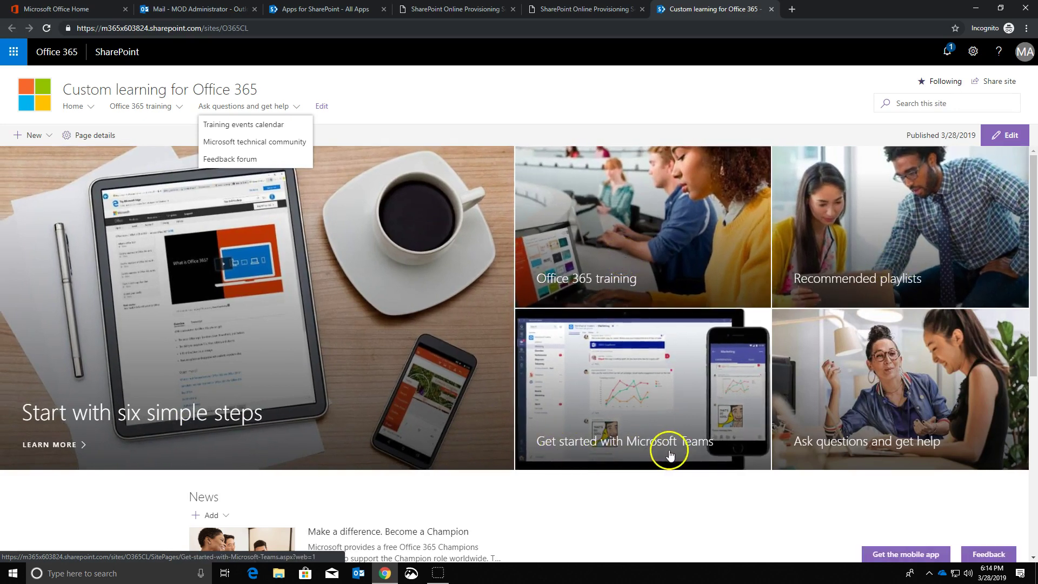
scroll(493, 340, "down", 3)
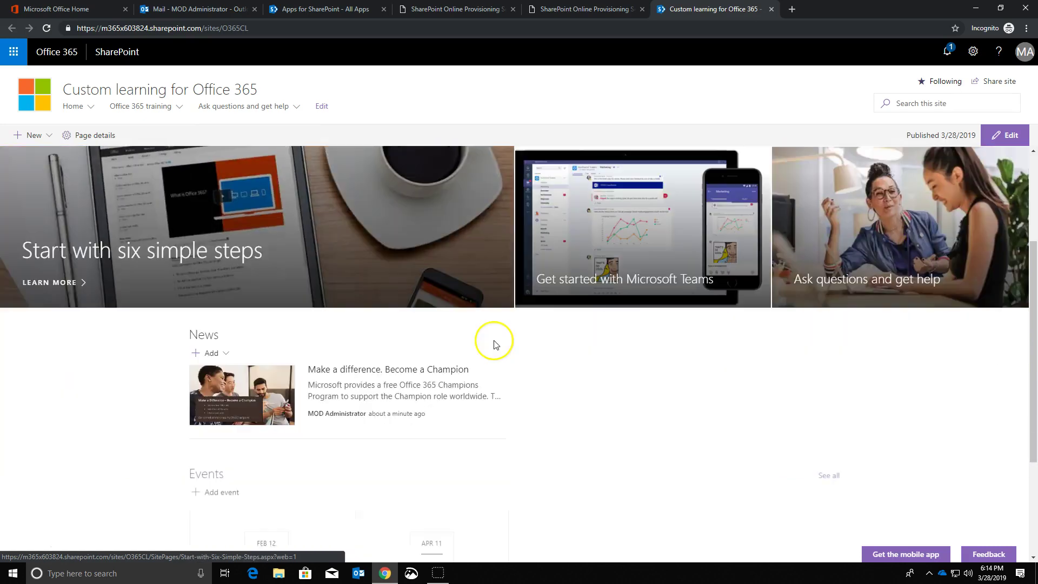
scroll(368, 406, "down", 3)
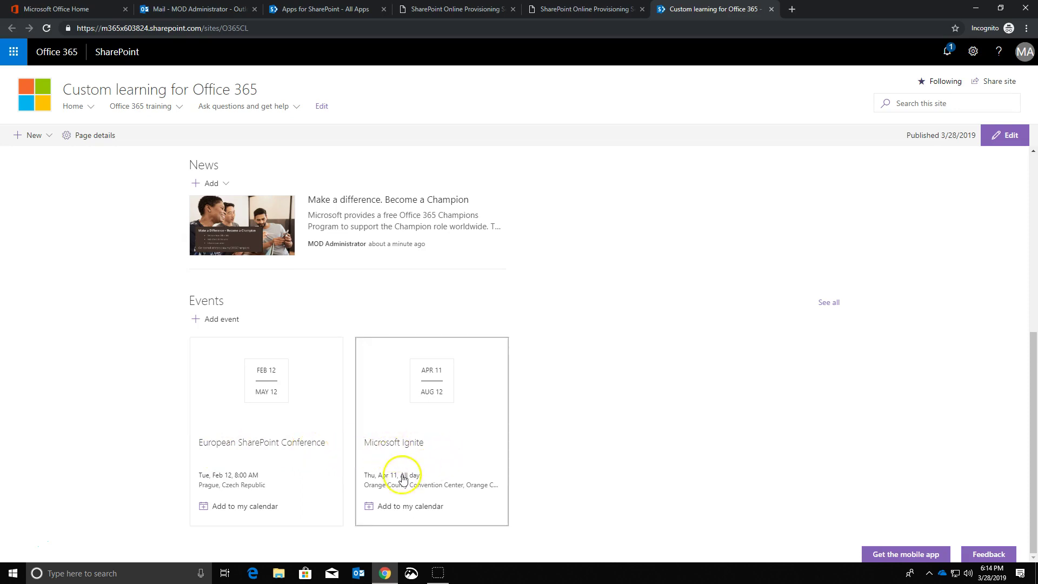
scroll(586, 401, "up", 6)
- View the Start with six simple steps page and return to the site's home page
left_click(242, 301)
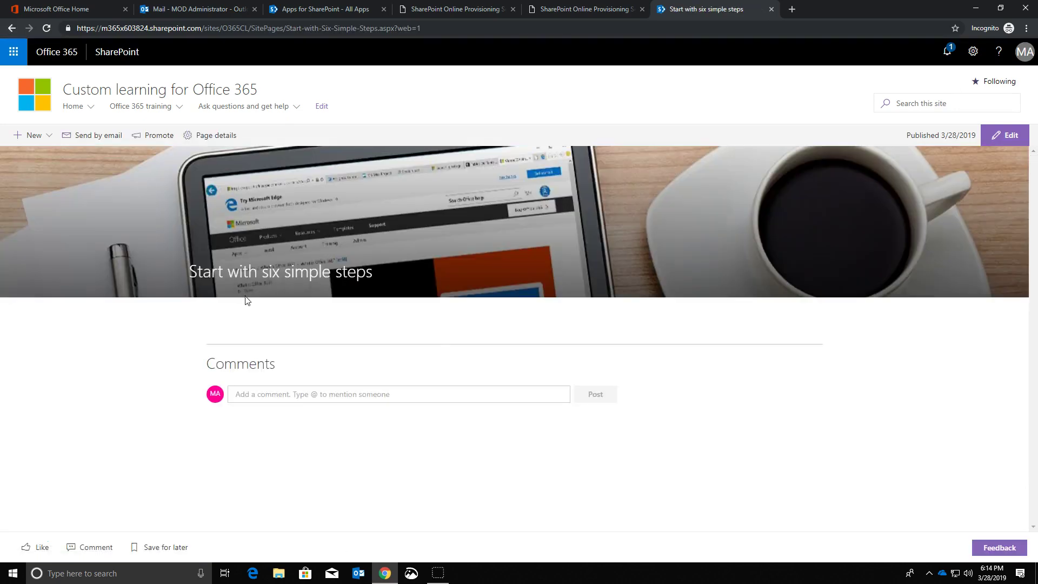
scroll(716, 392, "down", 2)
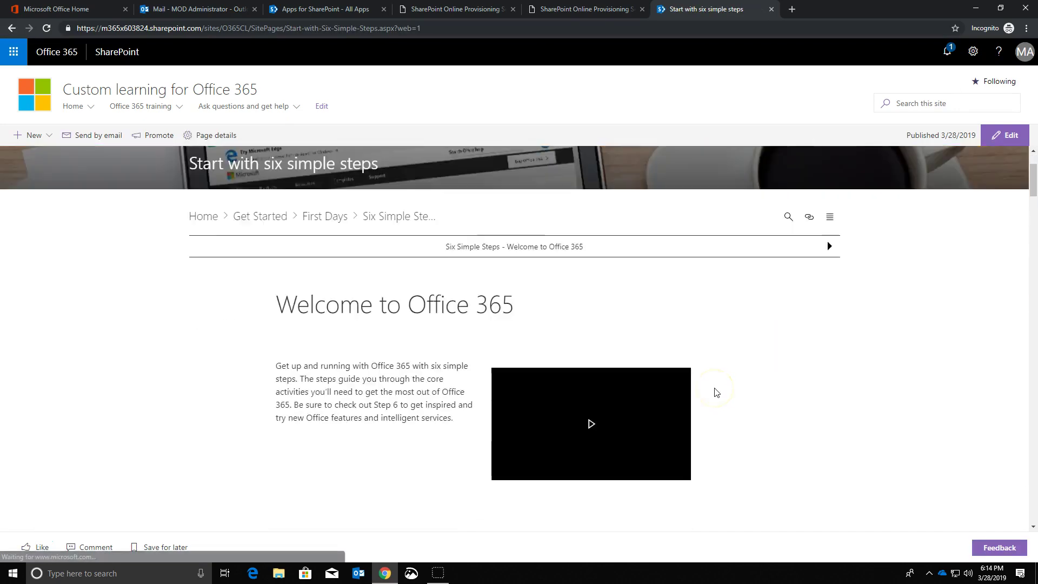
scroll(716, 392, "down", 1)
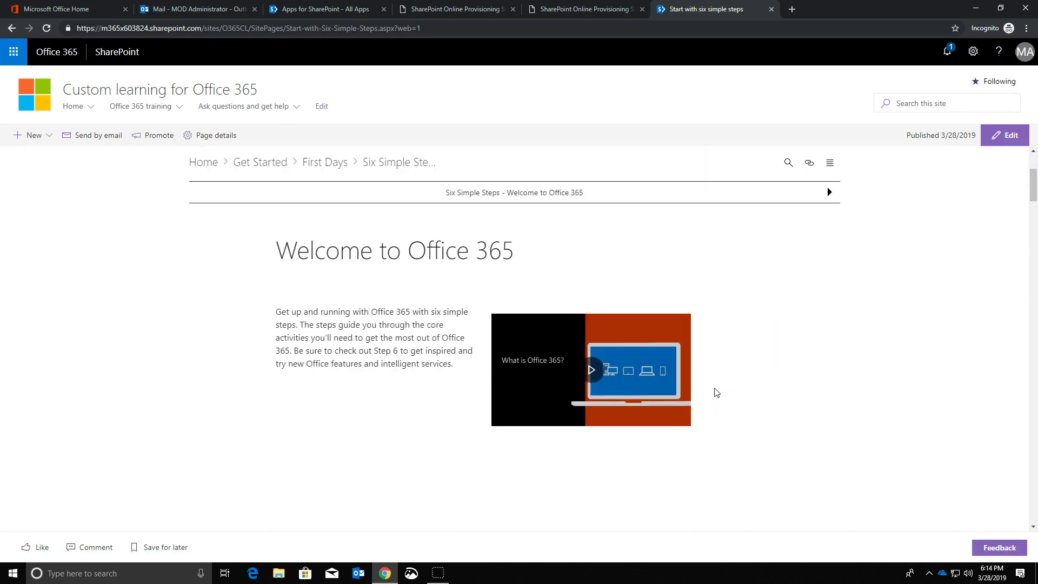
left_click(10, 28)
- Browse the Office 365 training page and its Microsoft Teams topics, and return to the site's home page
left_click(623, 228)
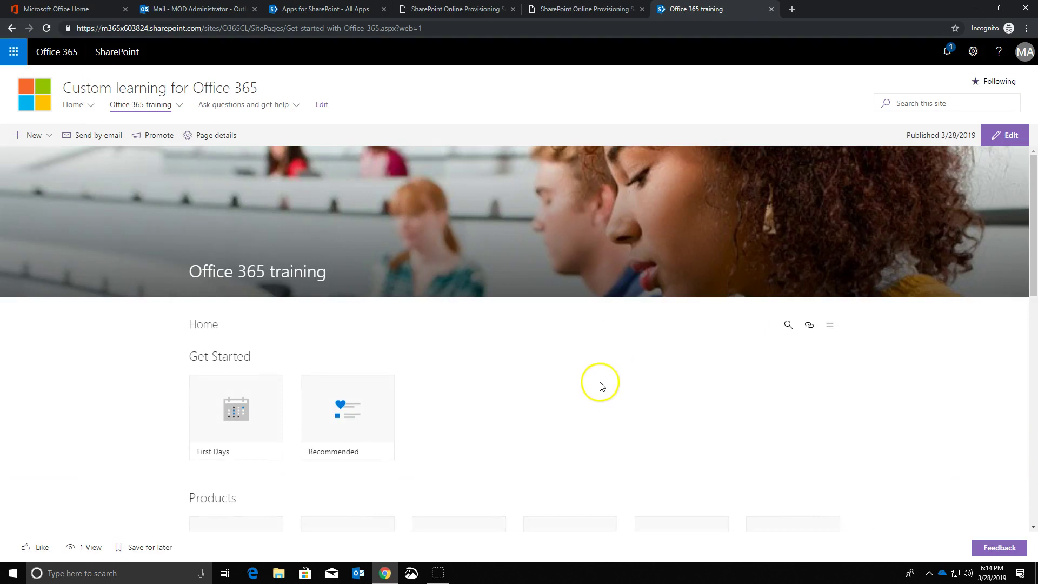
scroll(498, 412, "down", 2)
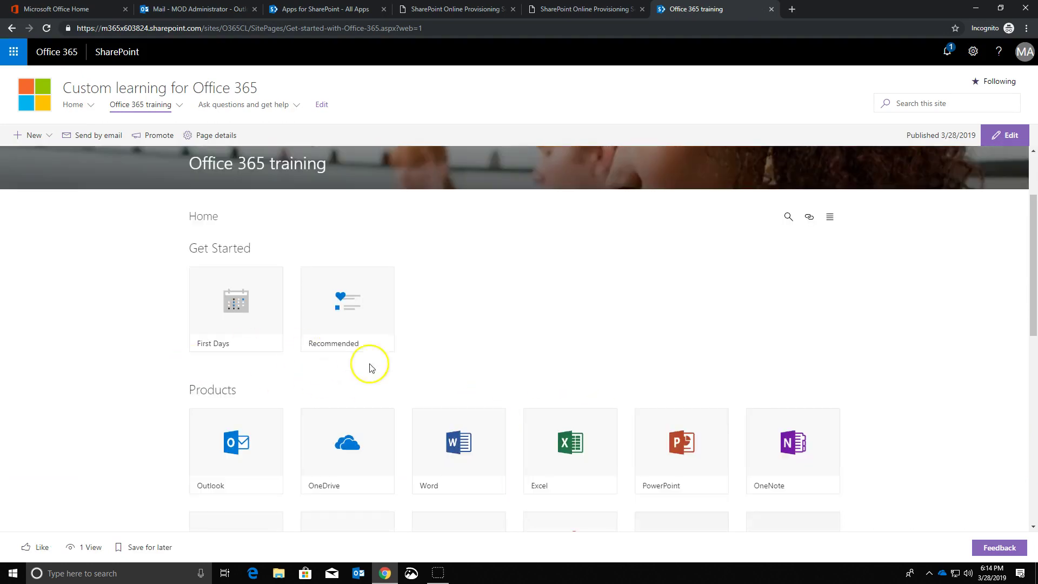
scroll(569, 319, "down", 4)
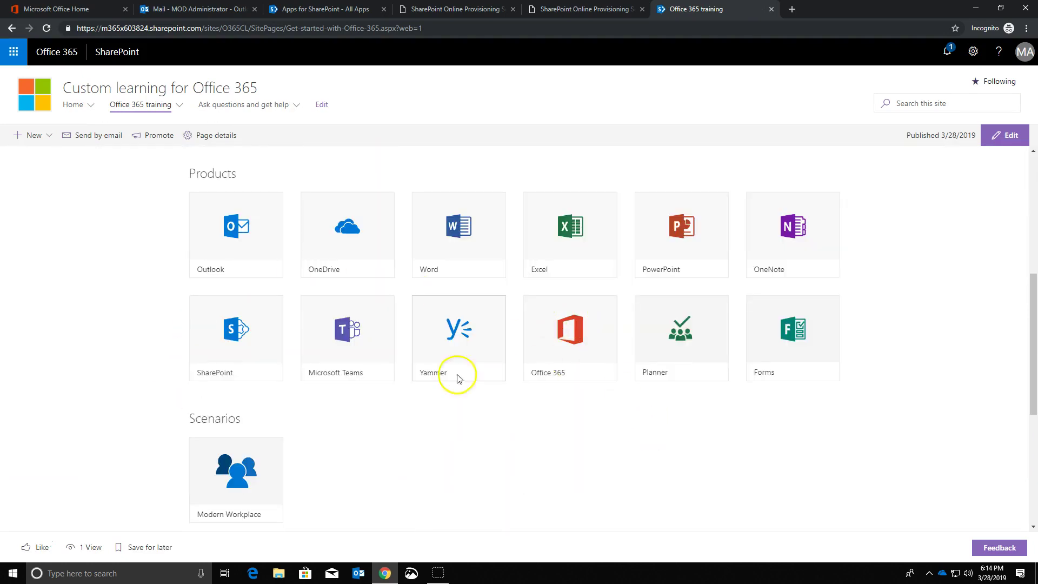
left_click(365, 334)
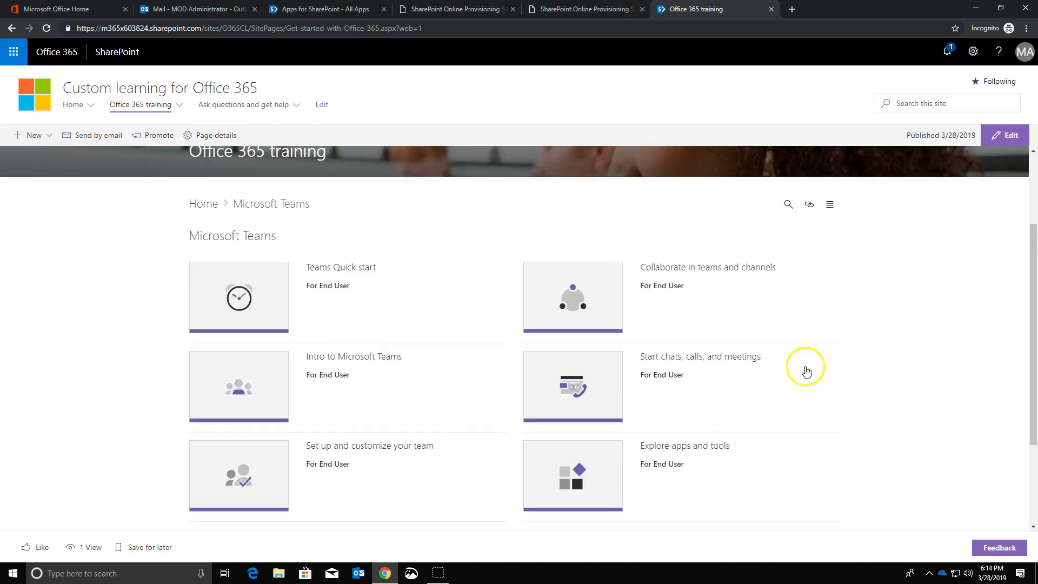
scroll(806, 335, "down", 3)
scroll(806, 320, "up", 5)
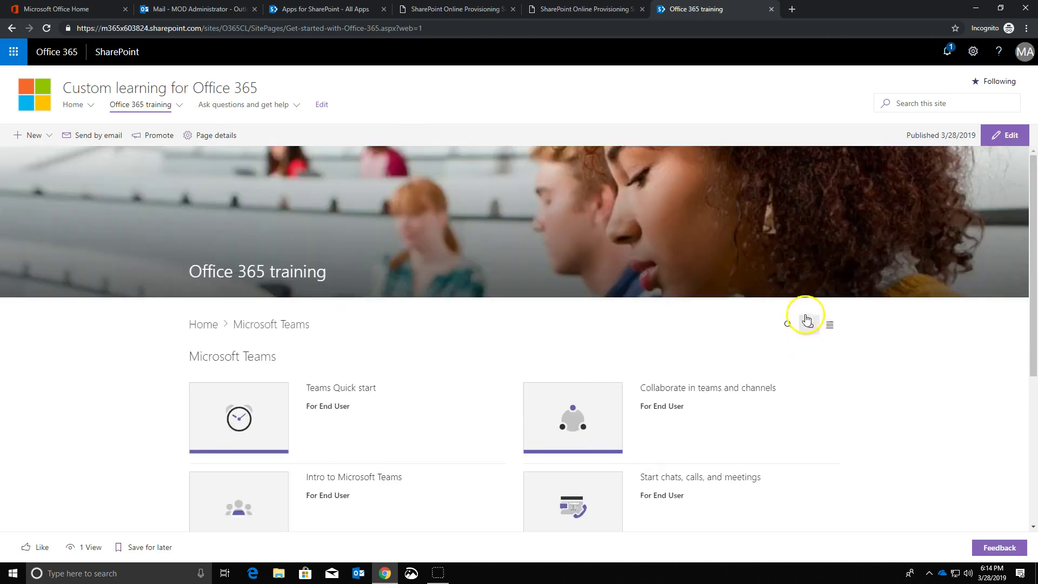
left_click(11, 29)
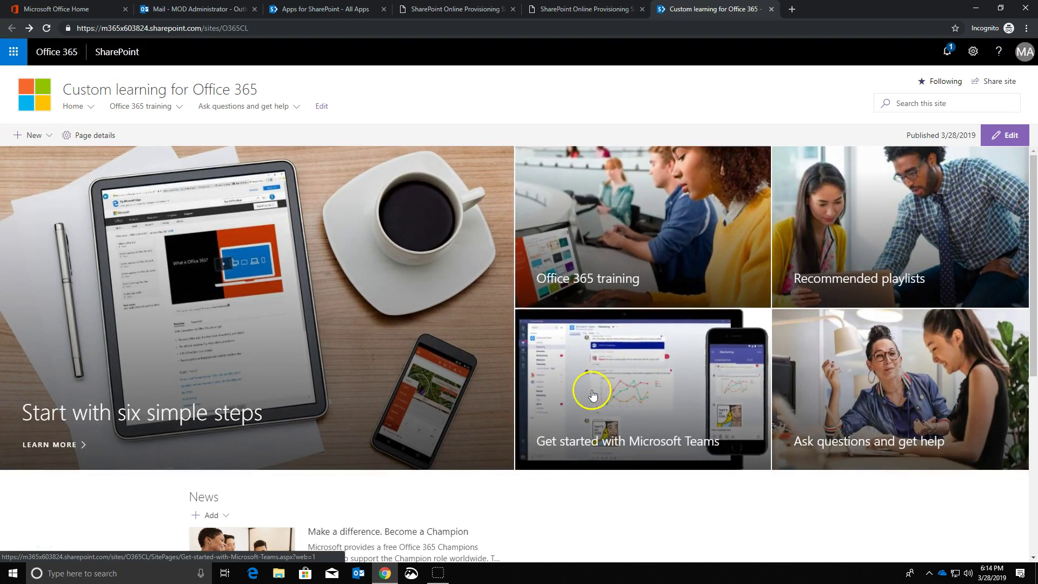
- View the Get started with Microsoft Teams page and return to the site's home page
left_click(593, 395)
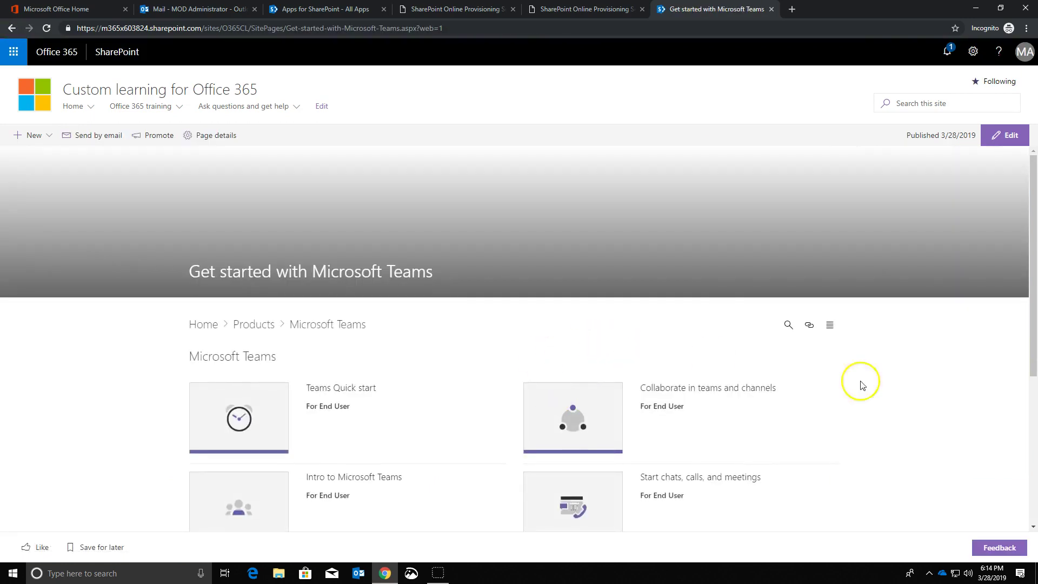
scroll(900, 384, "down", 4)
scroll(899, 385, "up", 4)
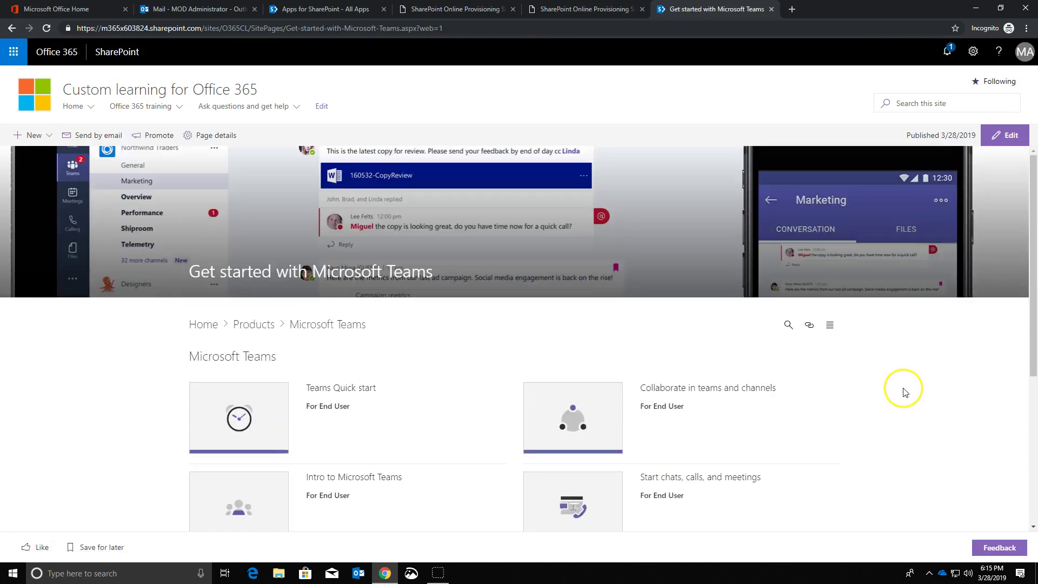
left_click(12, 29)
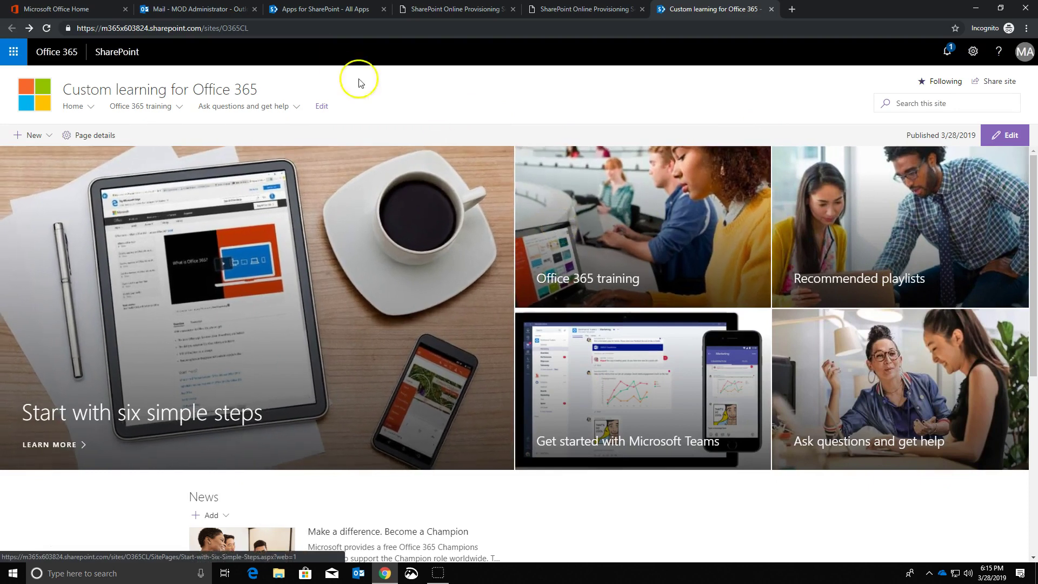
- Check the Custom Learning for Office 365 entry in the app catalog's Apps for SharePoint library
left_click(317, 9)
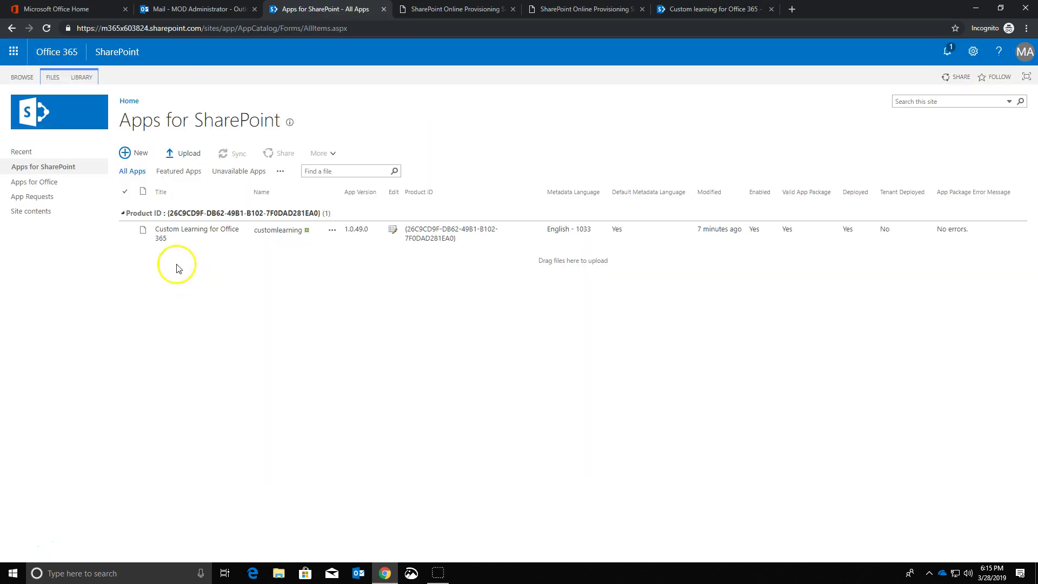
left_click(150, 238)
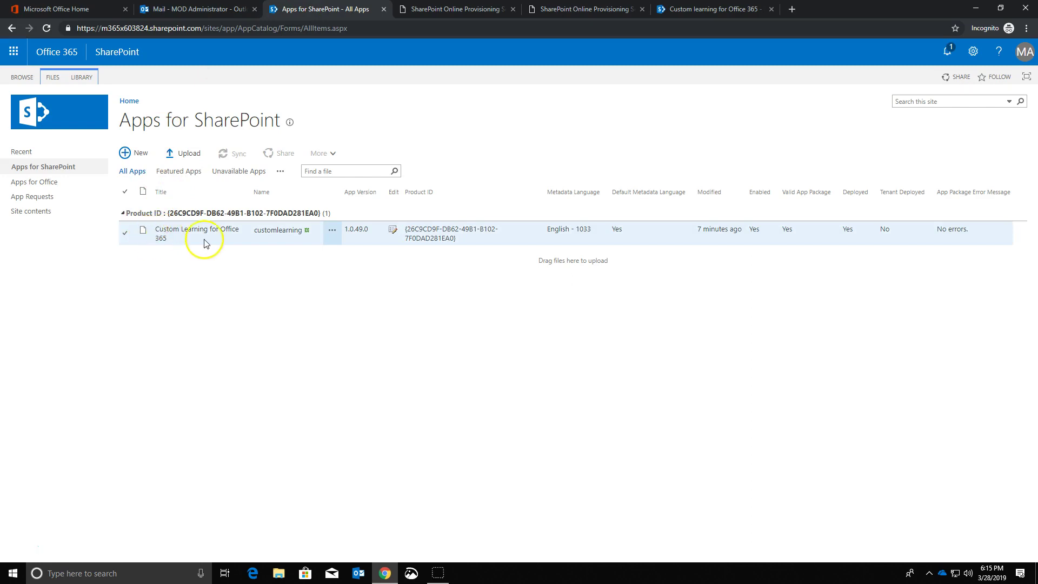
left_click(378, 352)
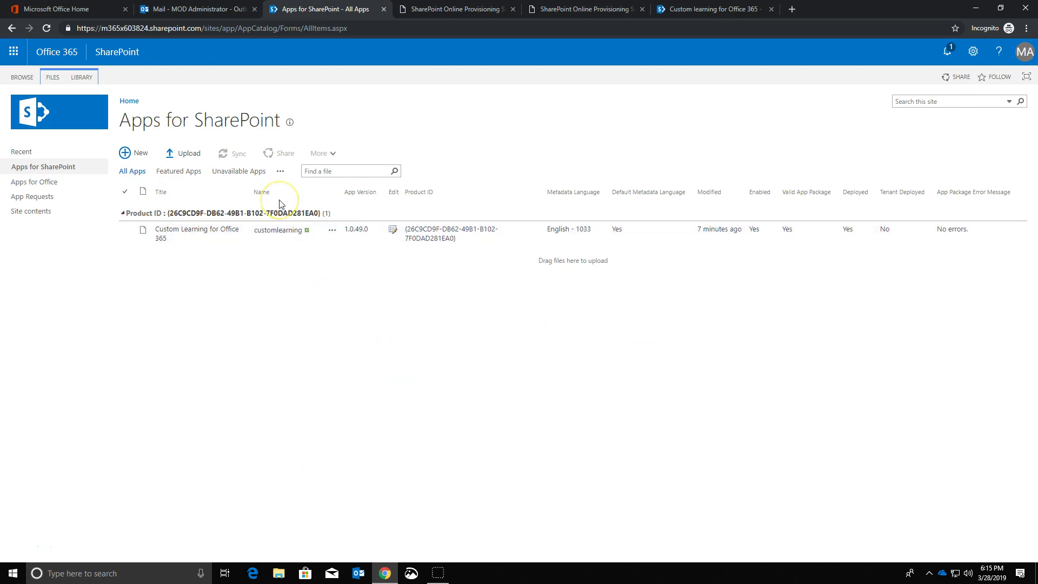
- Switch to Outlook mail and trust content from the sender of the PnP Provisioning Service message
left_click(186, 10)
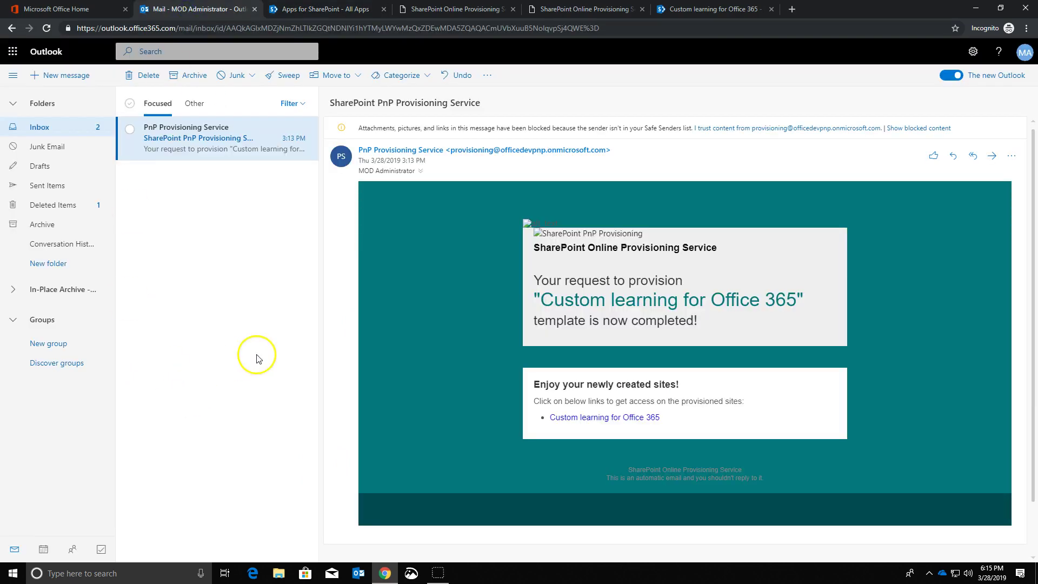
left_click(779, 128)
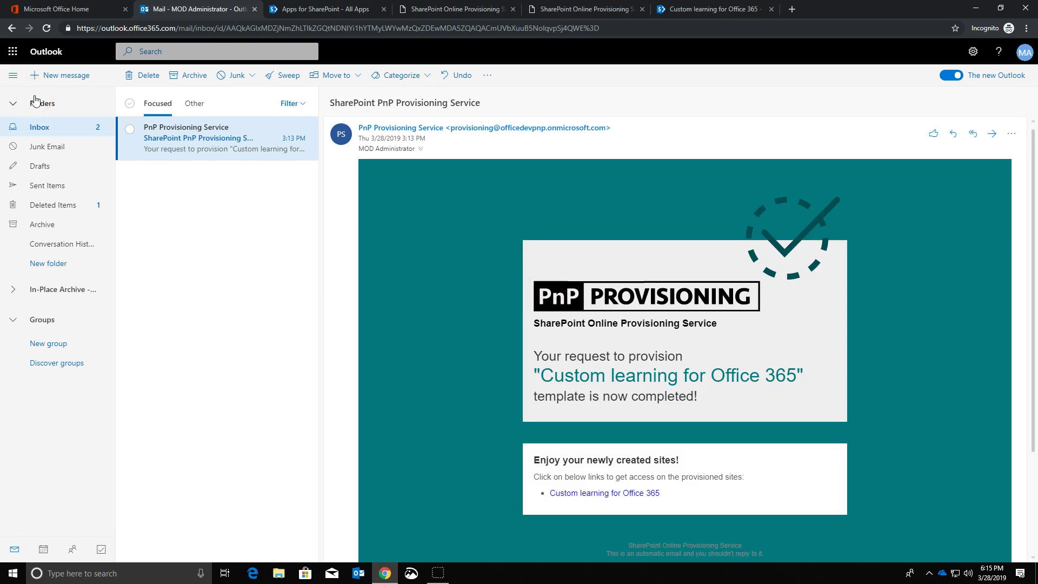
left_click(791, 9)
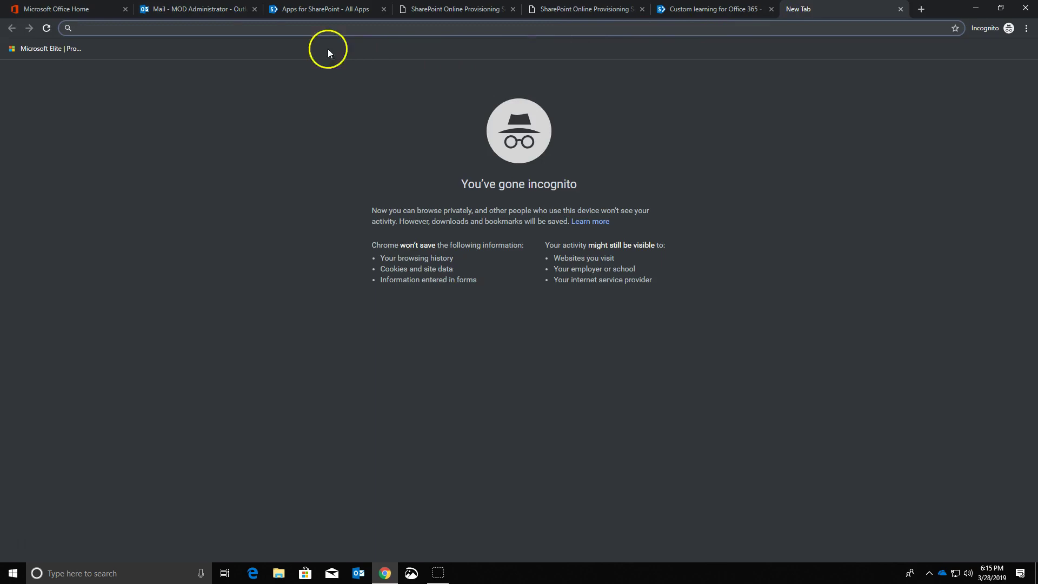
type("http://aka.ms/GetCL")
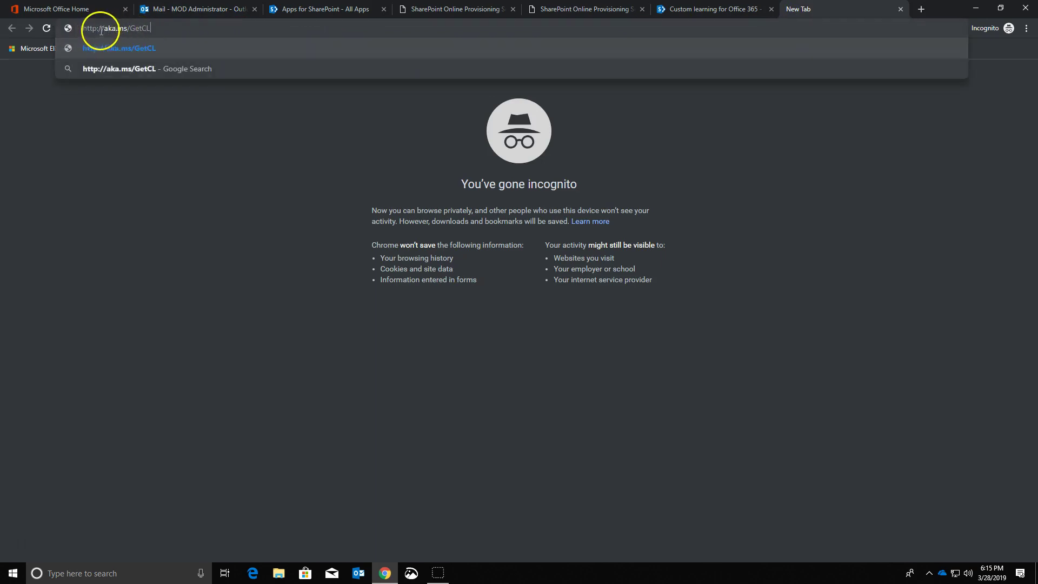